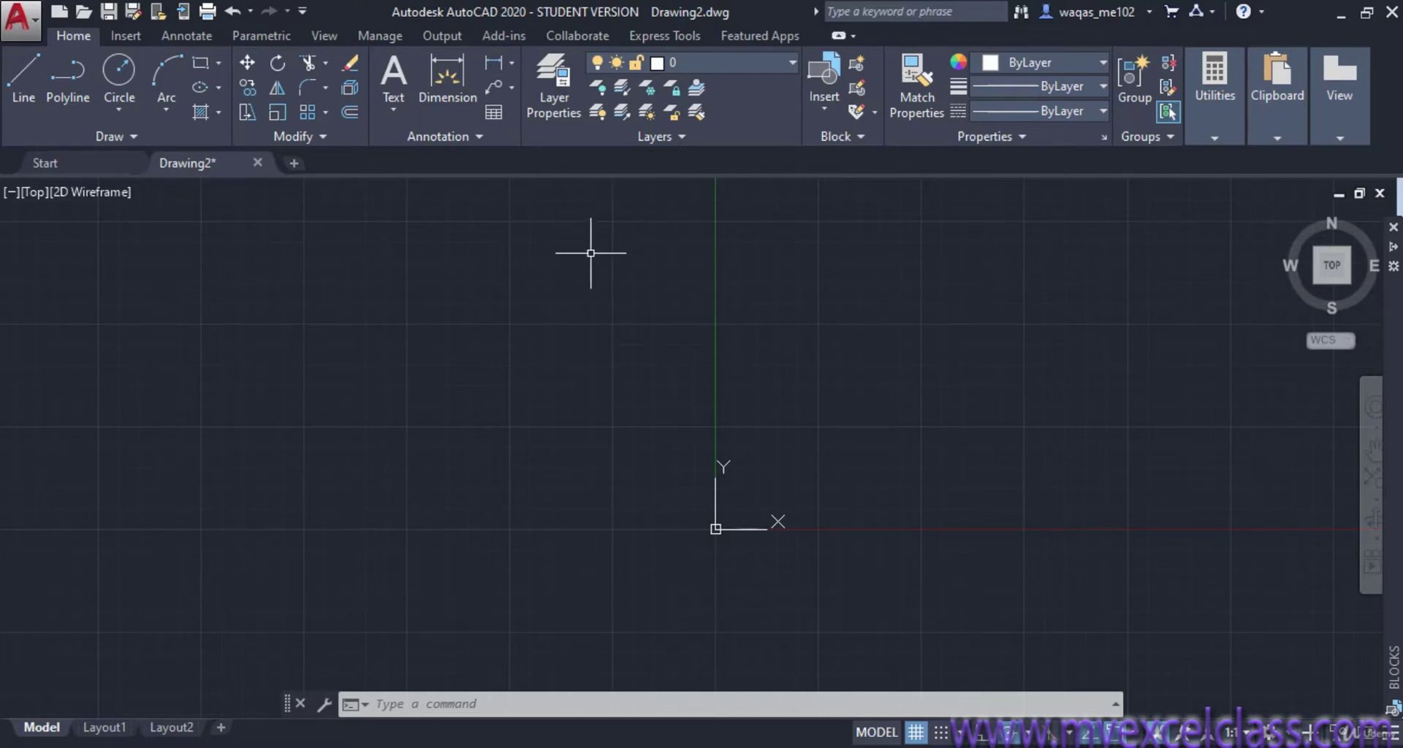
- Open the DesignCenter palette with the ADCENTER command and close it, and reopen and close it once more
left_click(464, 707)
type("a")
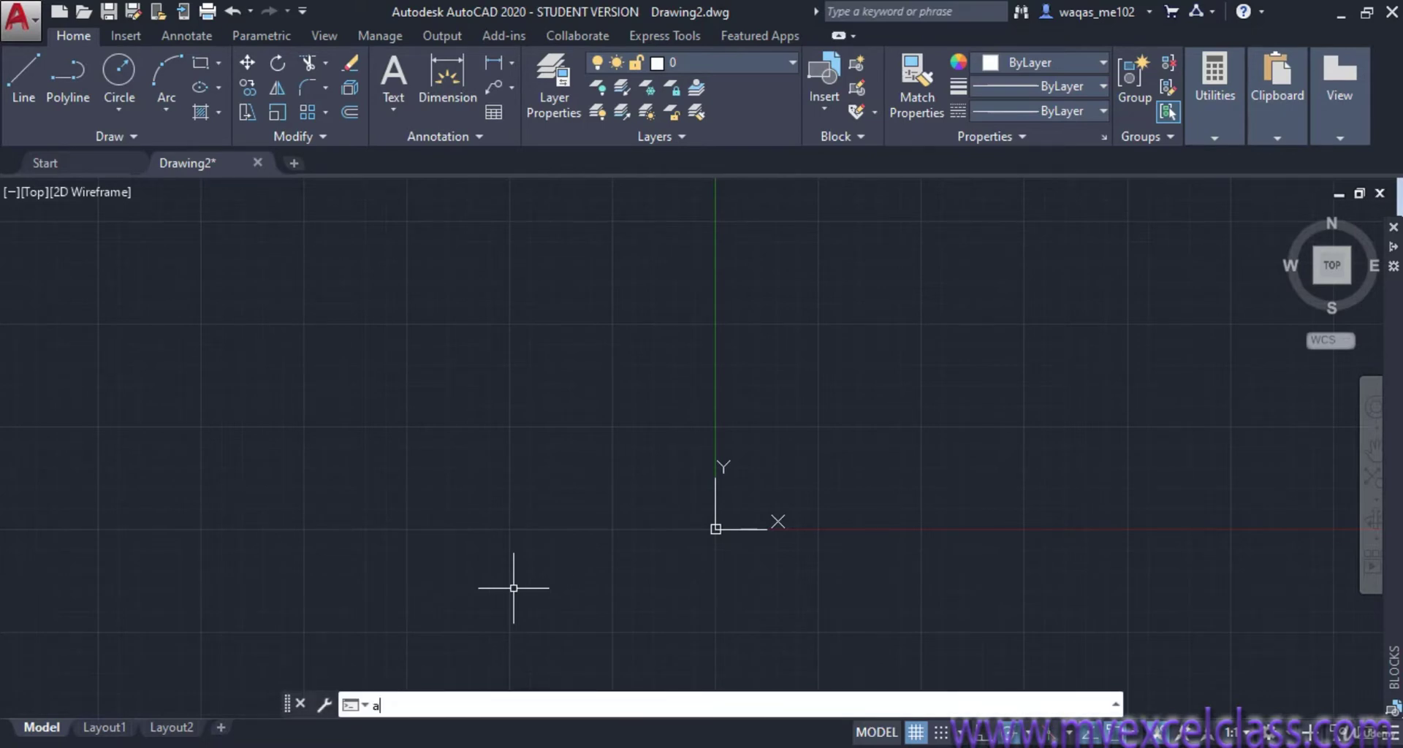
type("DCEn")
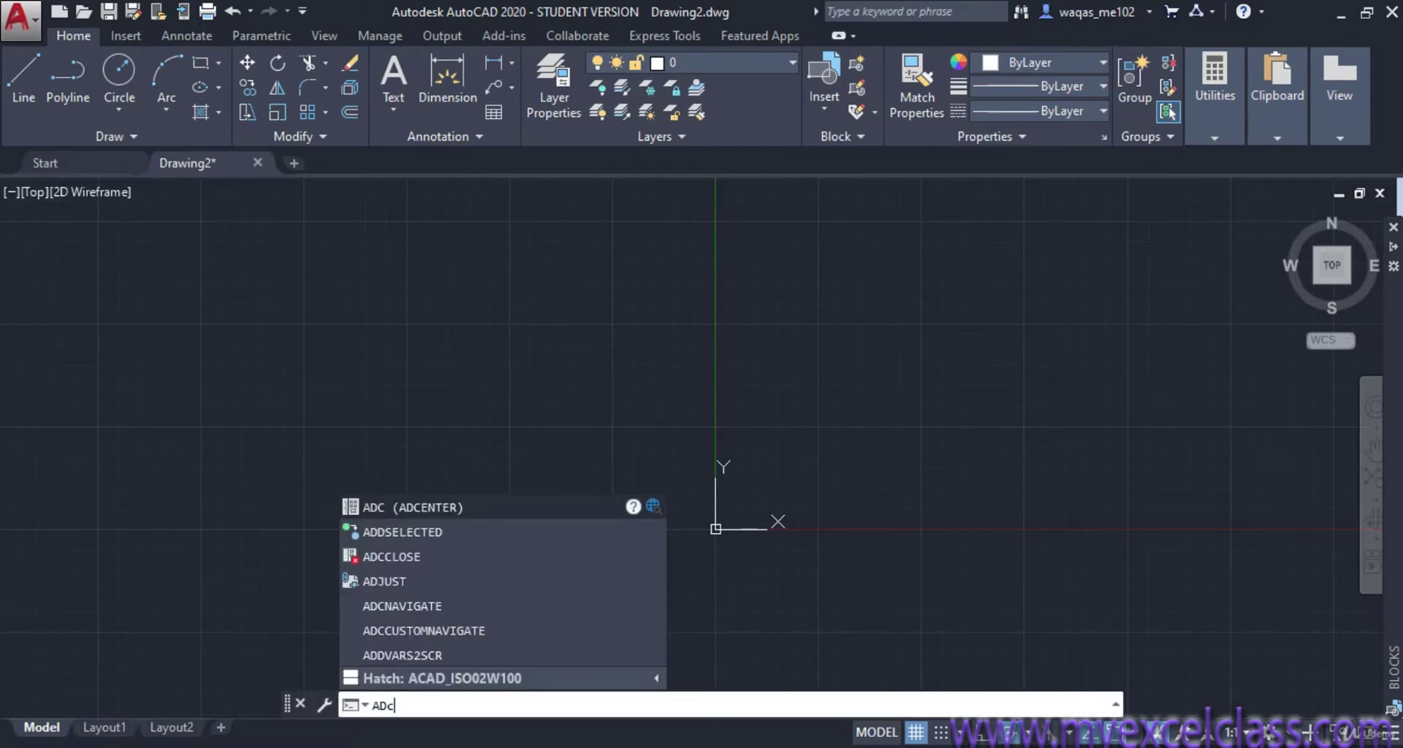
type("ter")
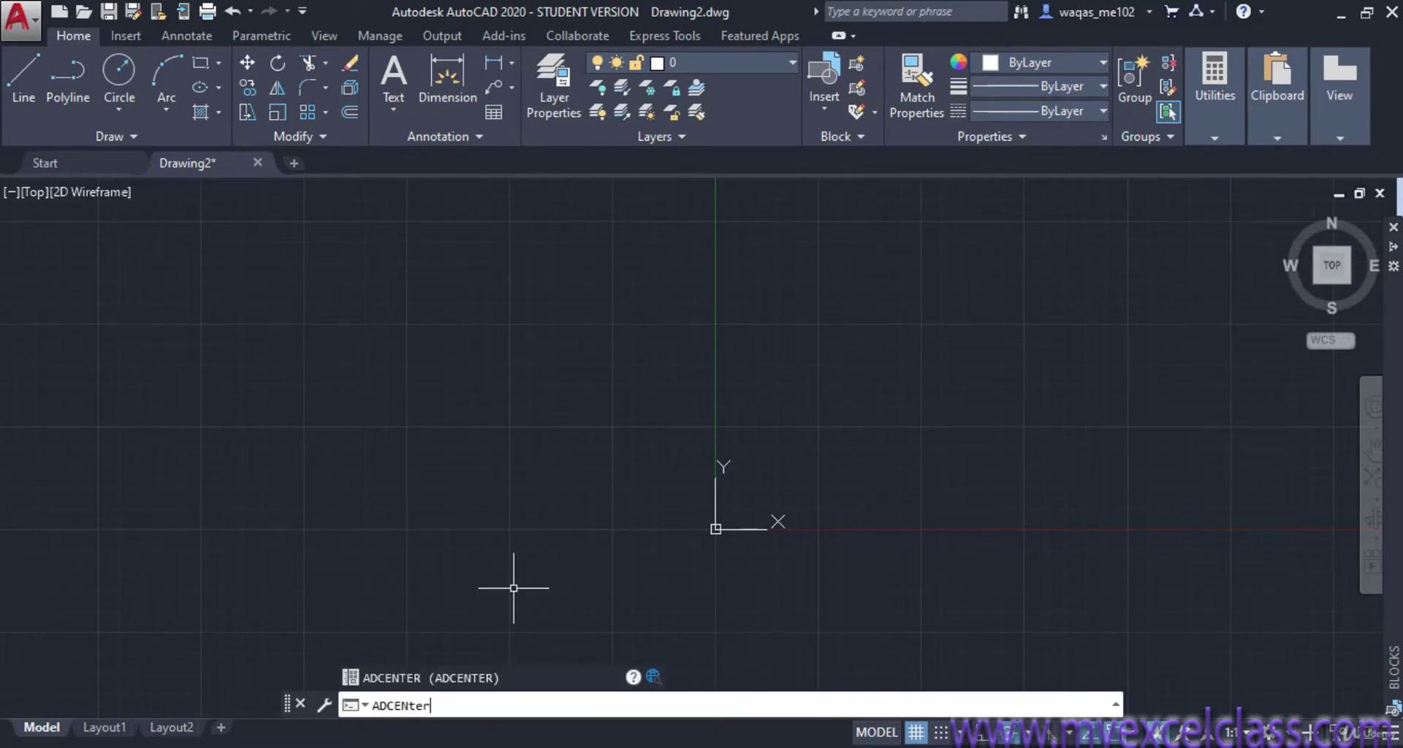
key("Return")
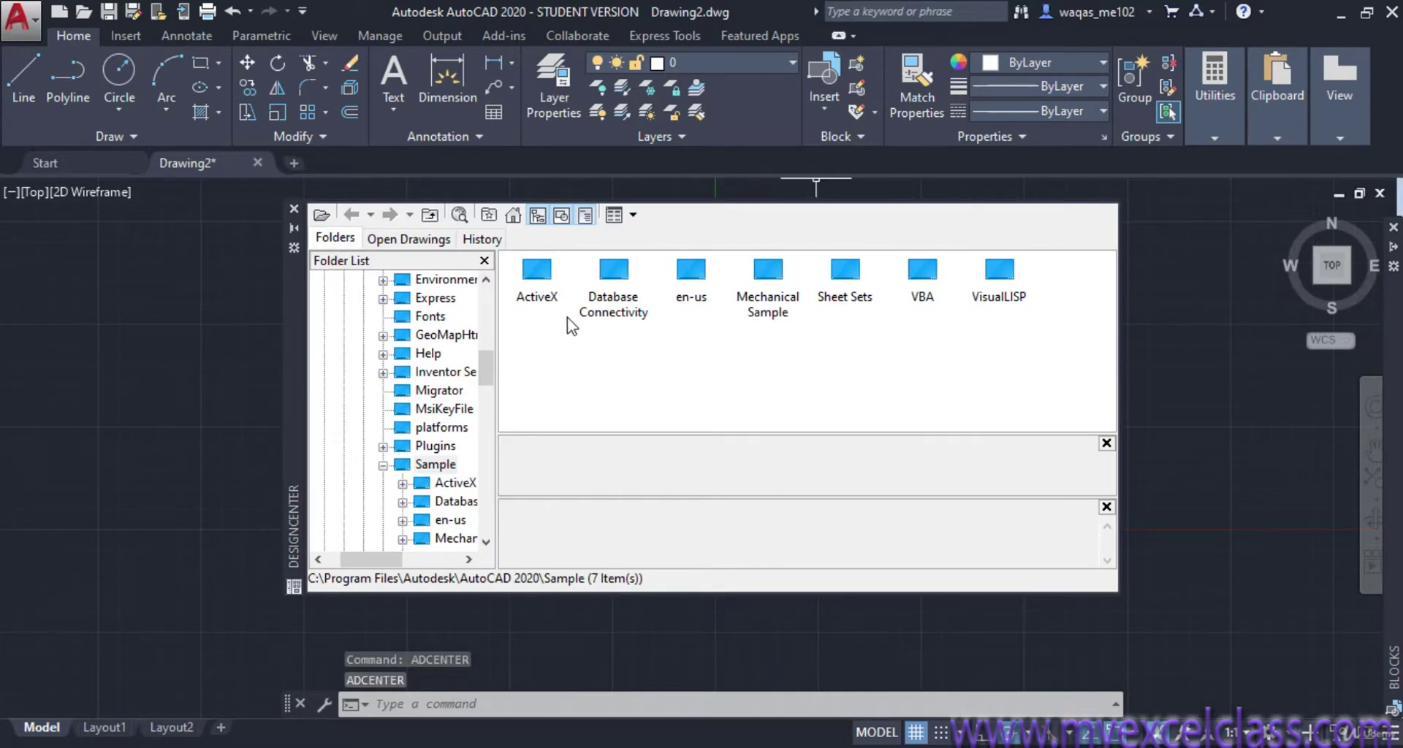
left_click(490, 308)
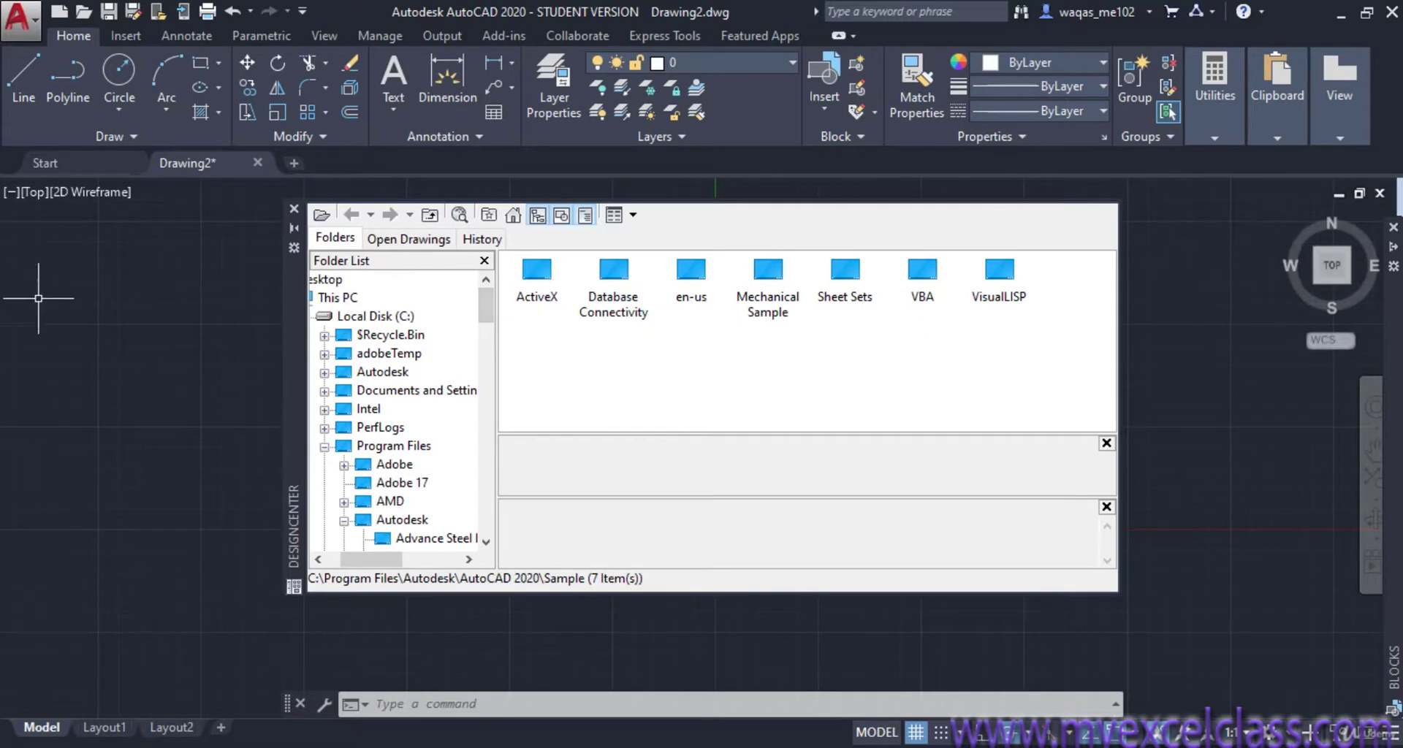
left_click(295, 211)
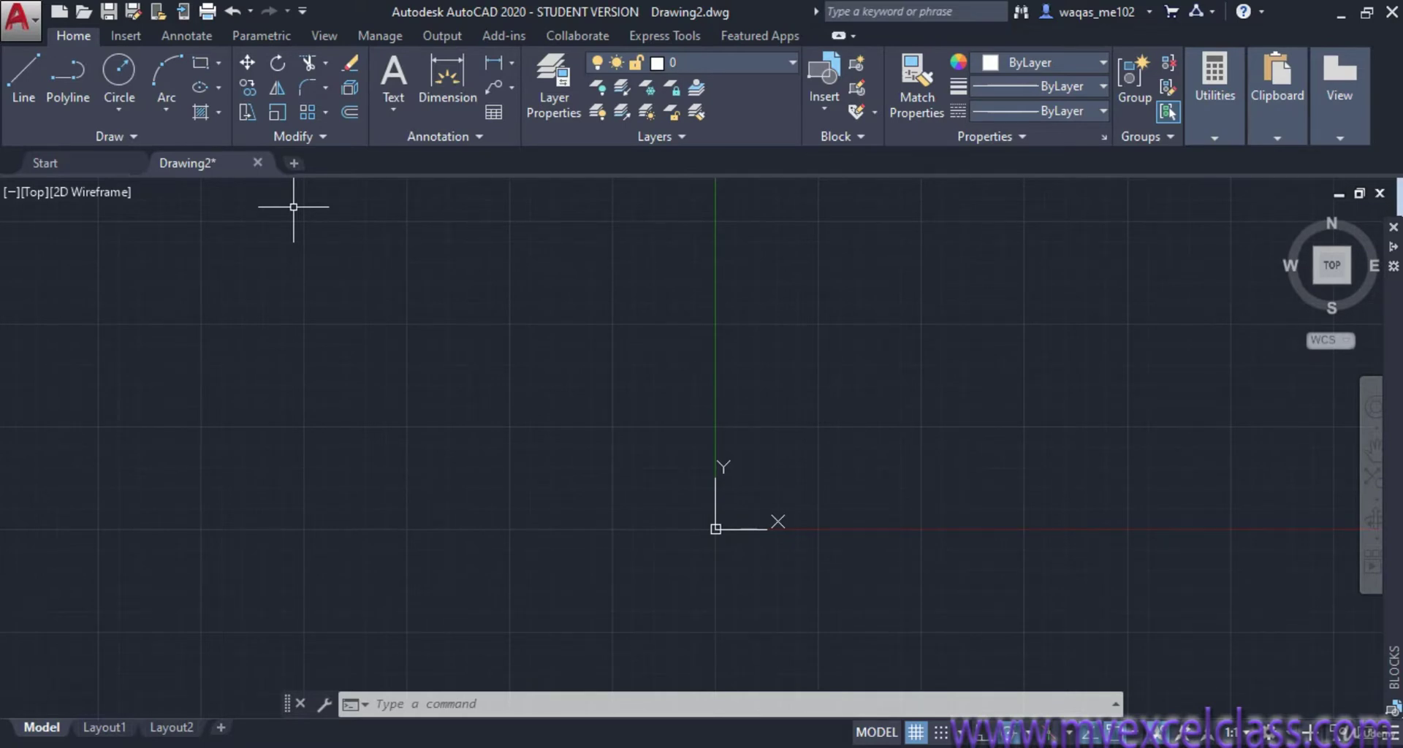
key("ctrl+2")
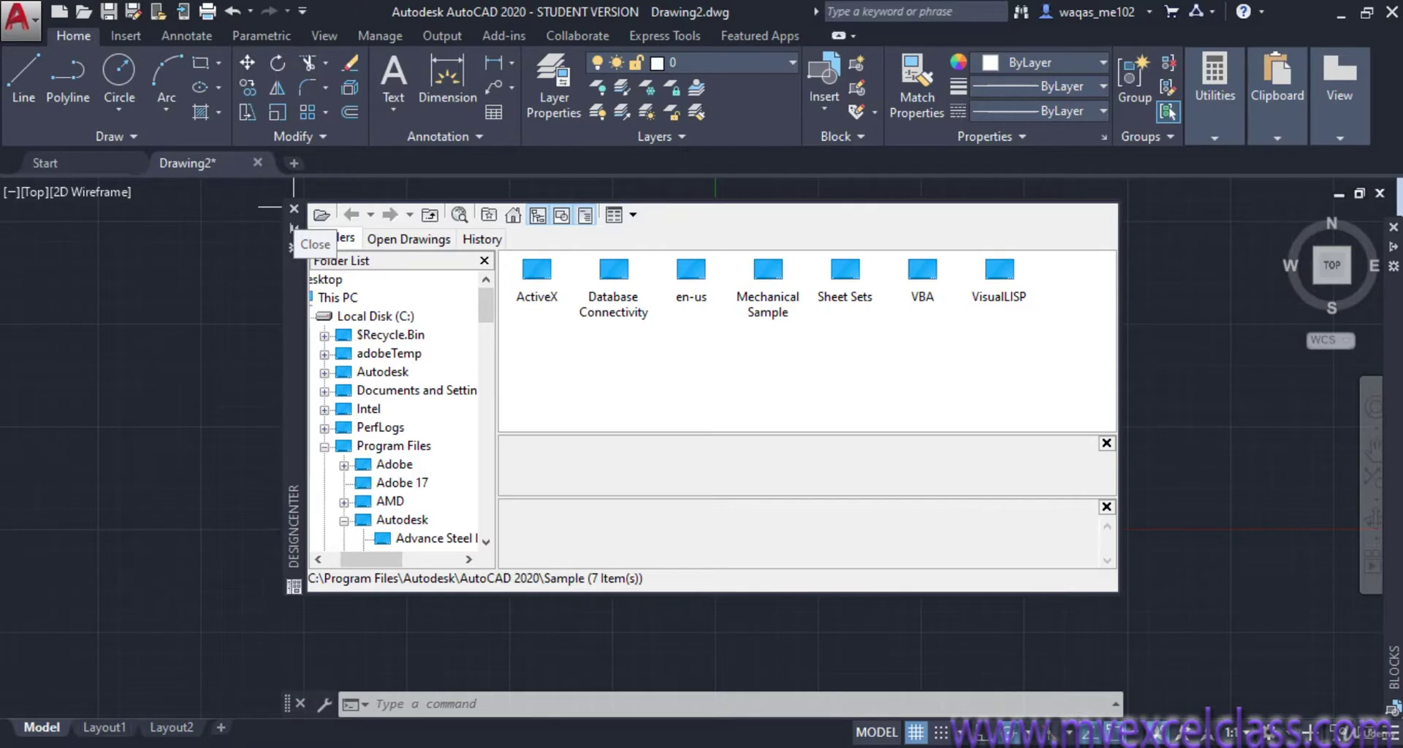
left_click(293, 209)
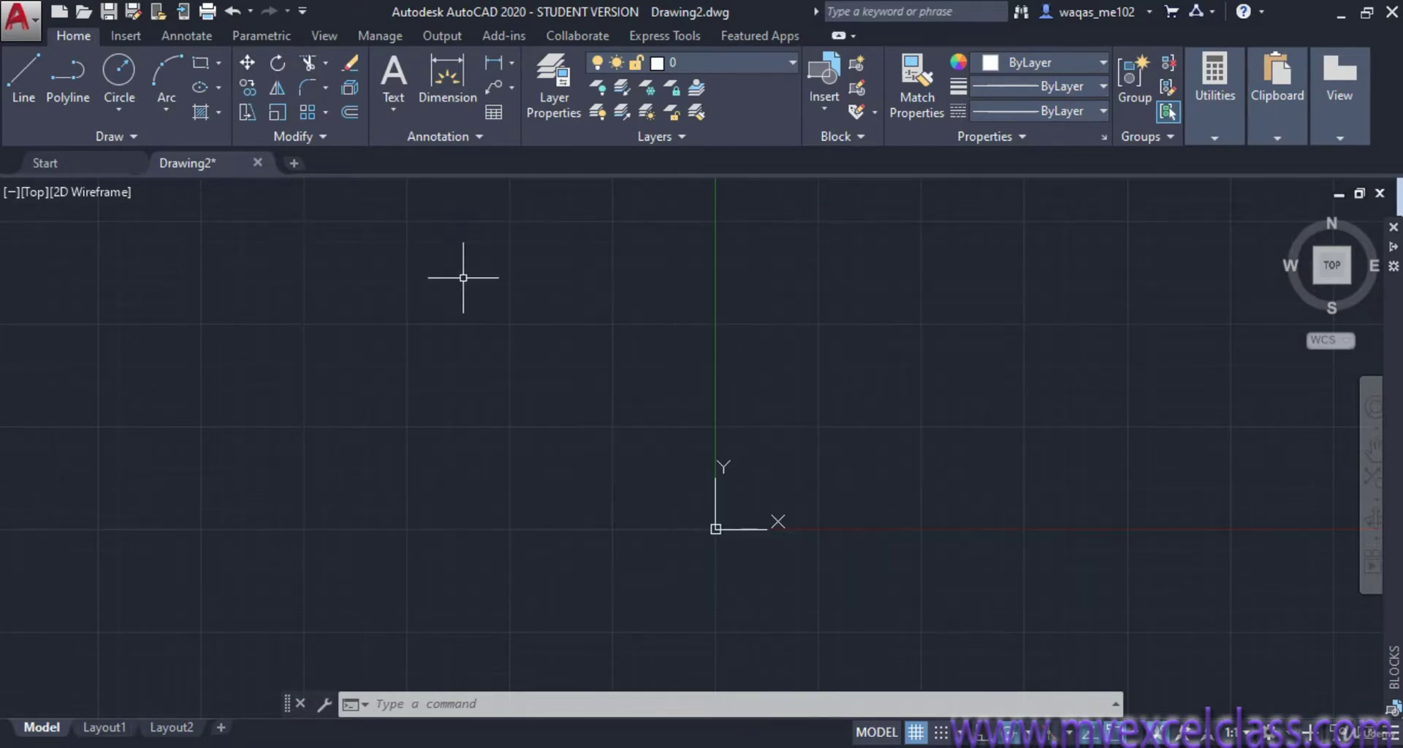
- Open DesignCenter and browse to the Blocks of Kitchens.dwg in the Sample\en-us\DesignCenter folder
left_click(325, 37)
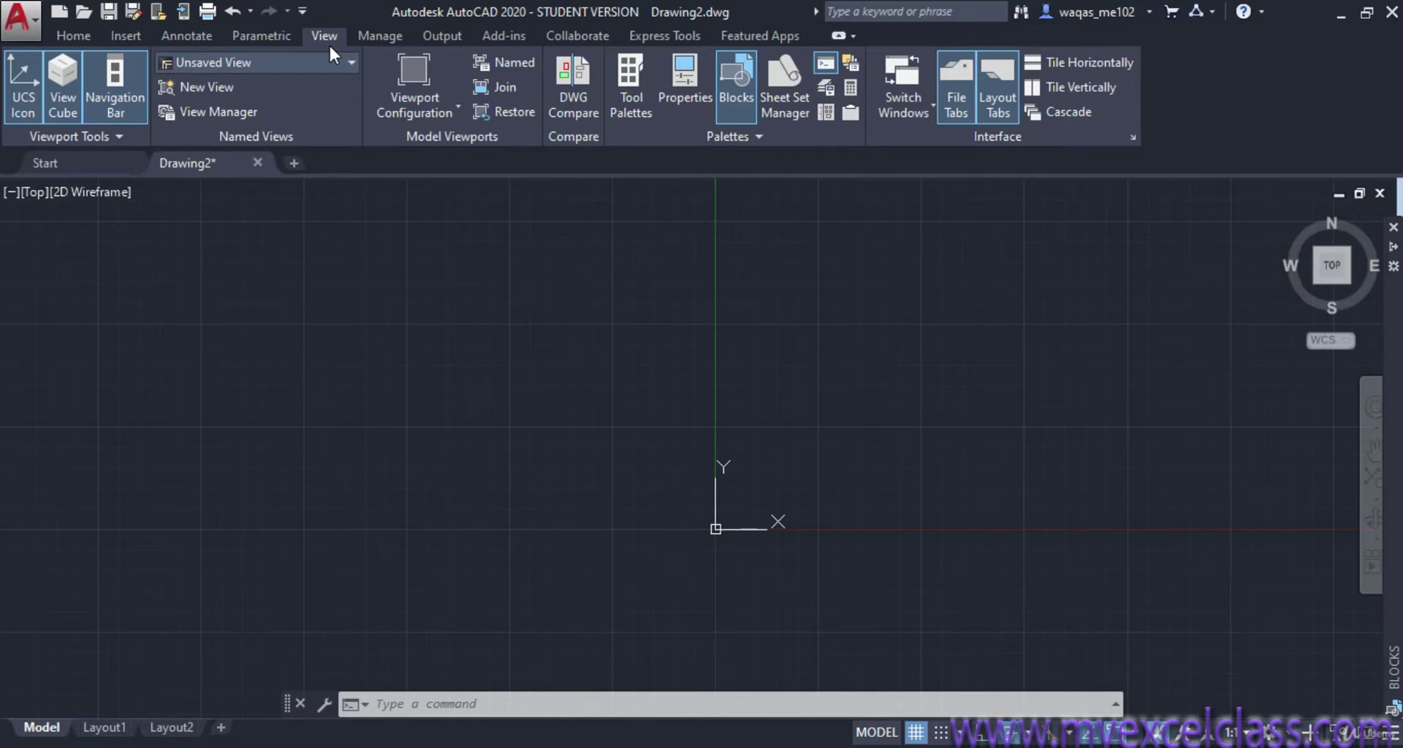
left_click(826, 114)
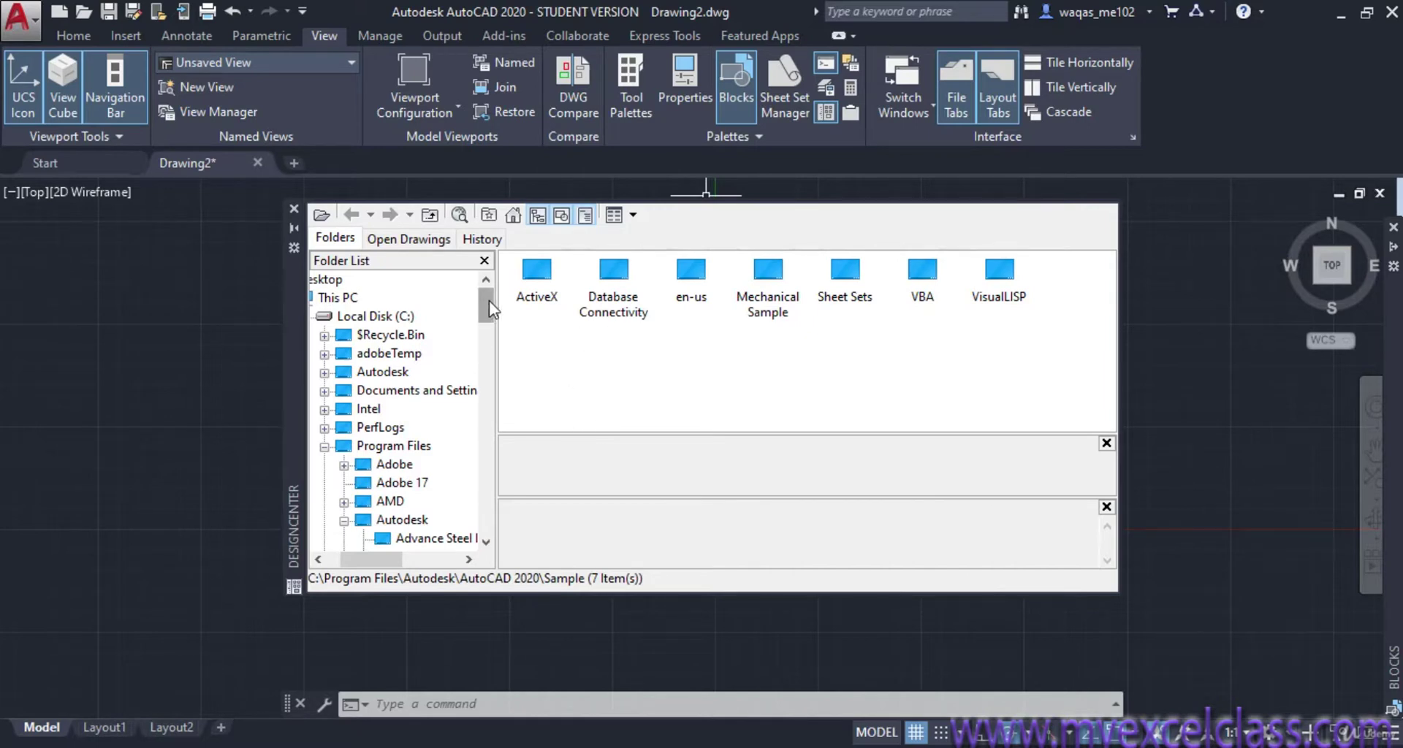
mouse_move(489, 300)
left_mouse_down()
mouse_move(490, 323)
mouse_move(491, 298)
left_mouse_up()
double_click(691, 278)
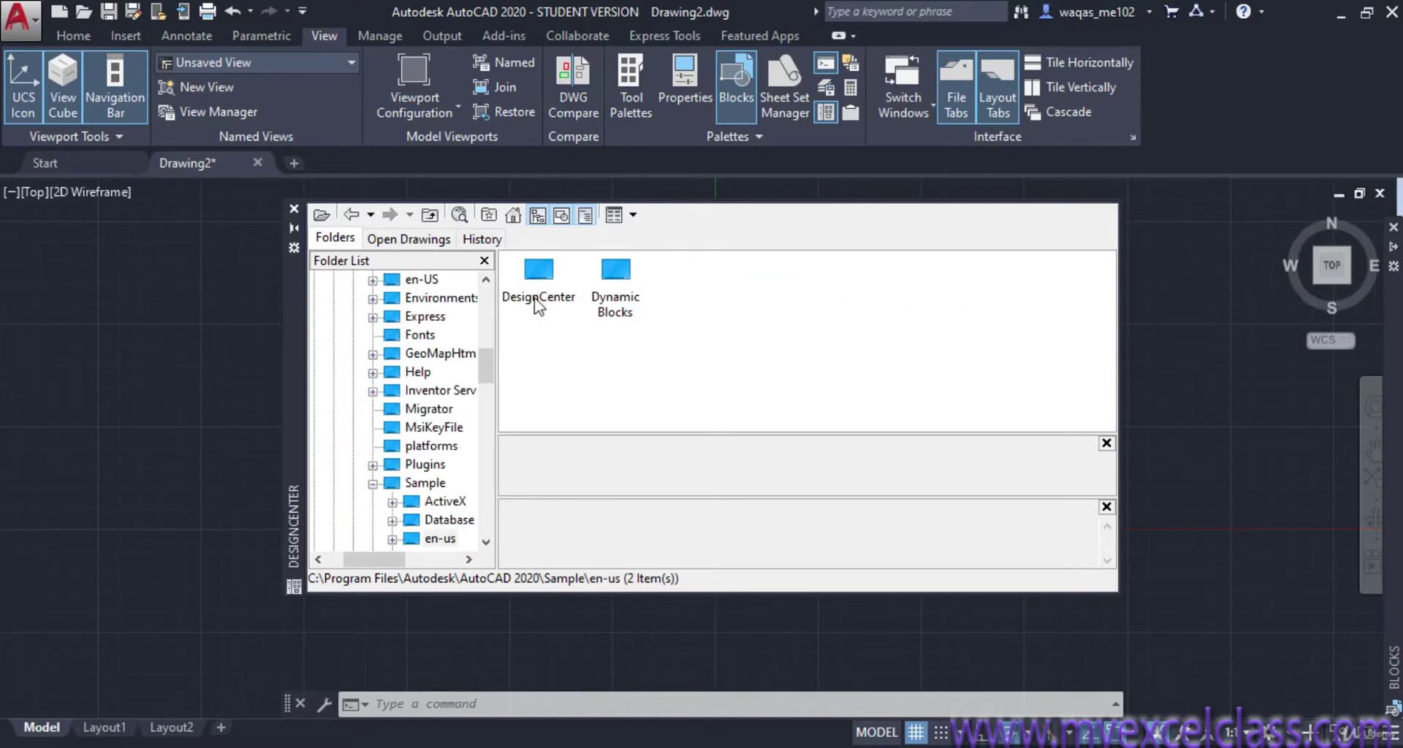
double_click(544, 277)
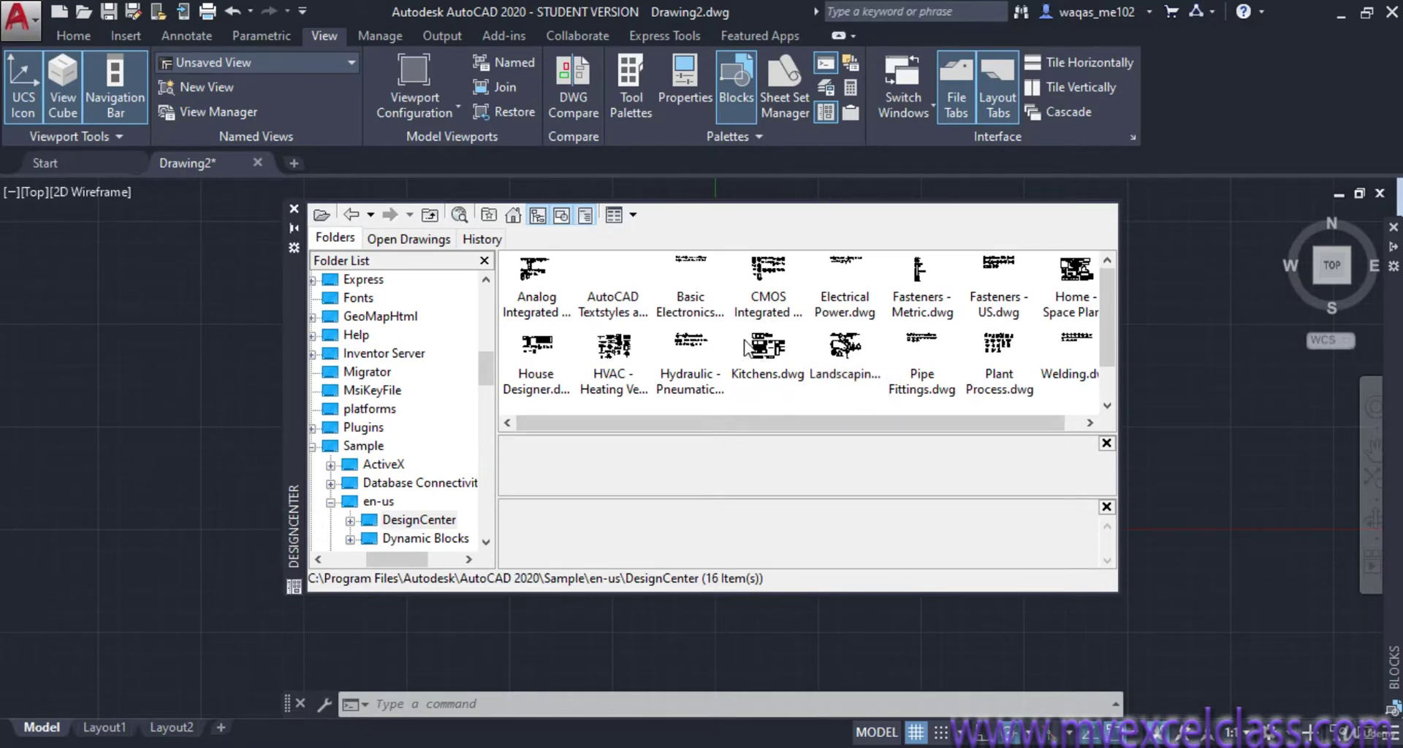
left_click(772, 358)
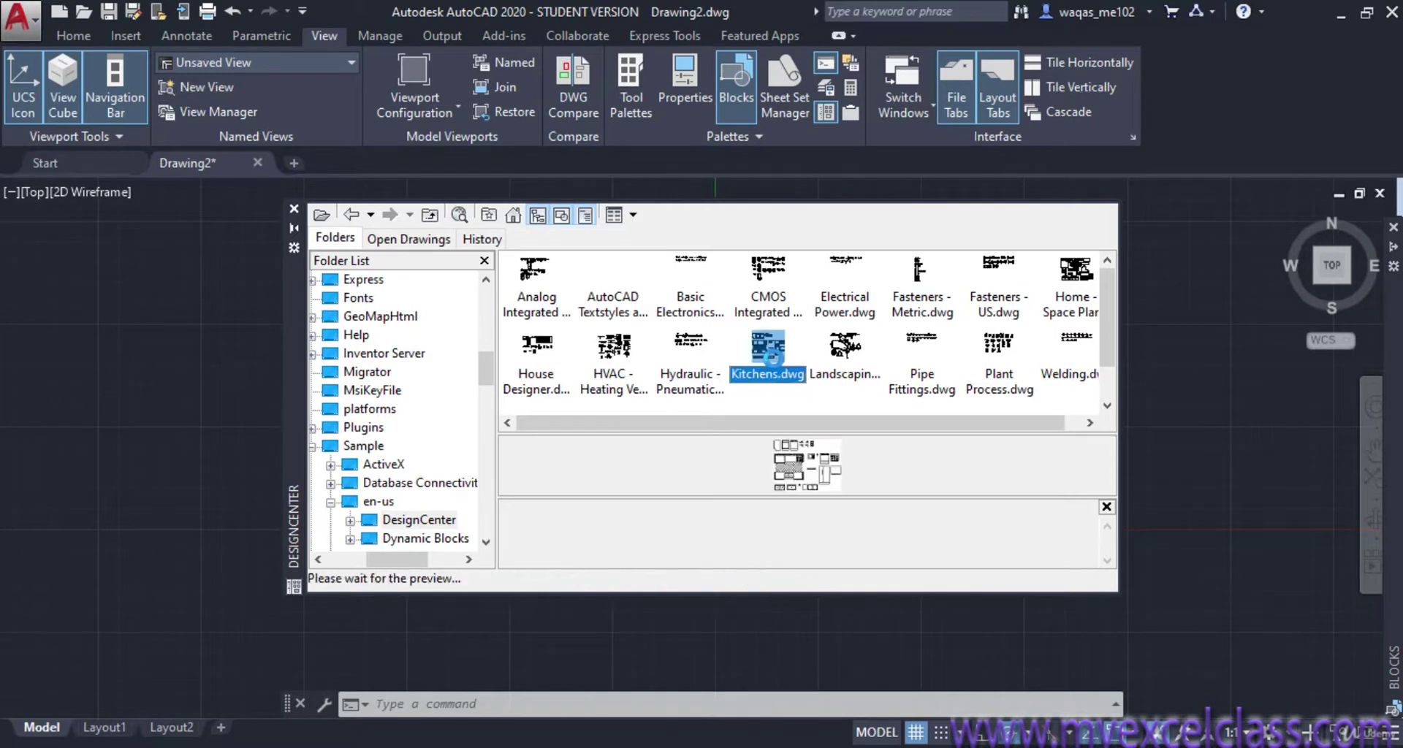
double_click(773, 358)
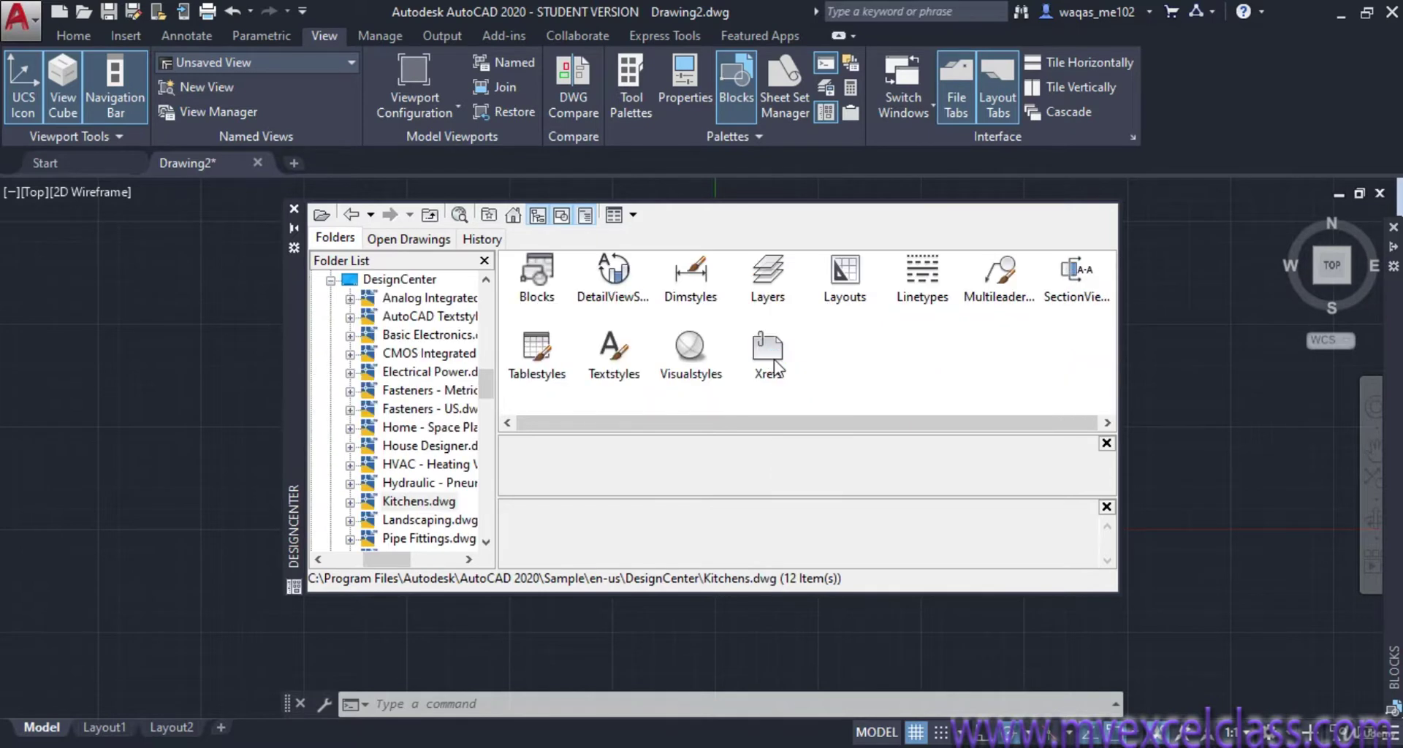
double_click(538, 289)
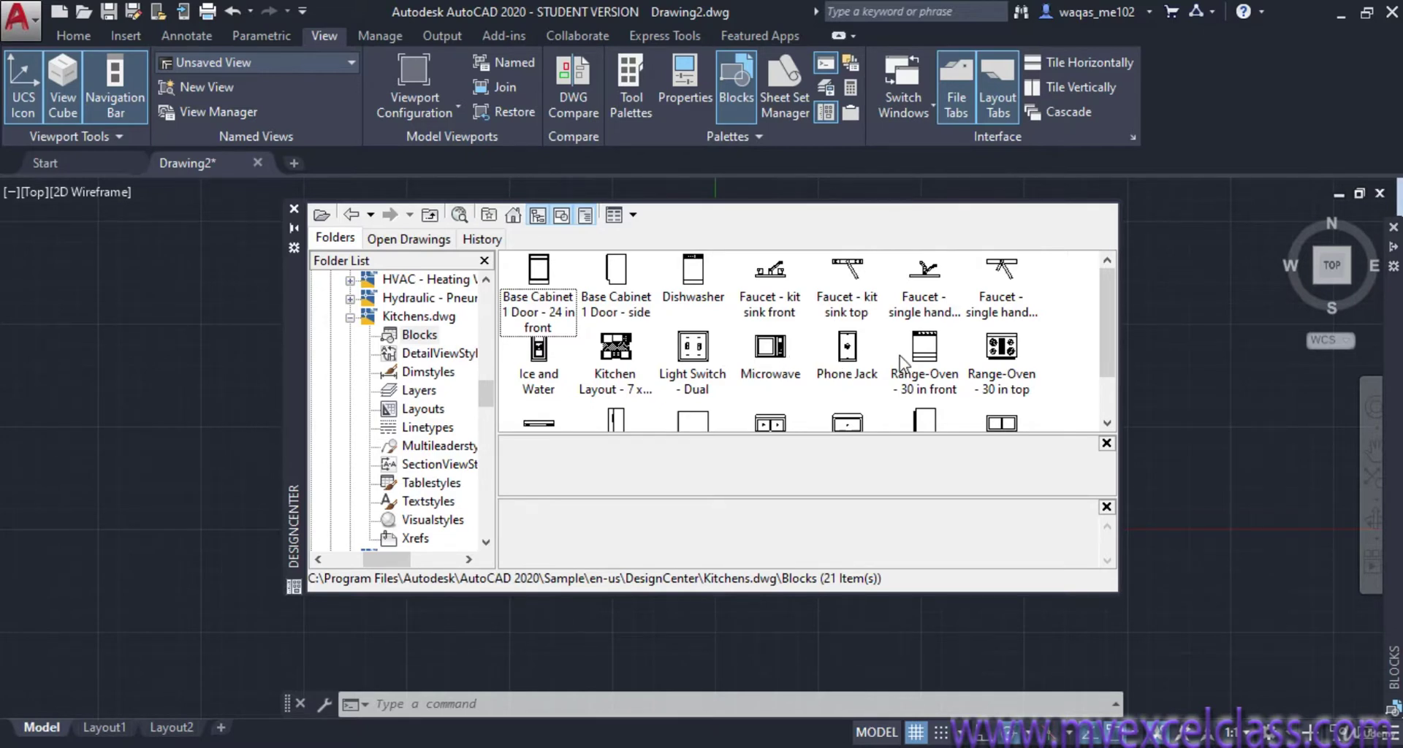
- Insert the Phone Jack block at scale 1 and rotation 0 into the empty drawing area, with the DesignCenter palette set to auto-hide
left_click(859, 358)
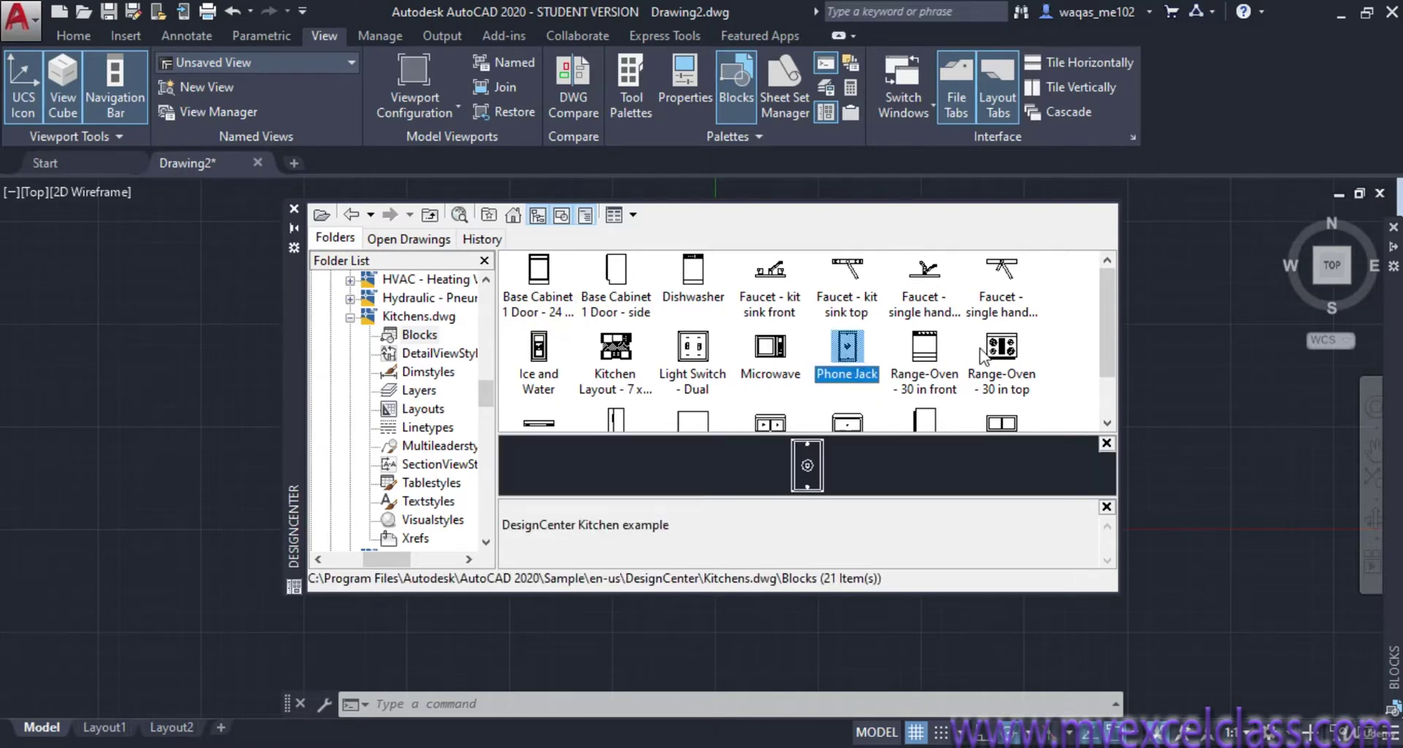
double_click(846, 352)
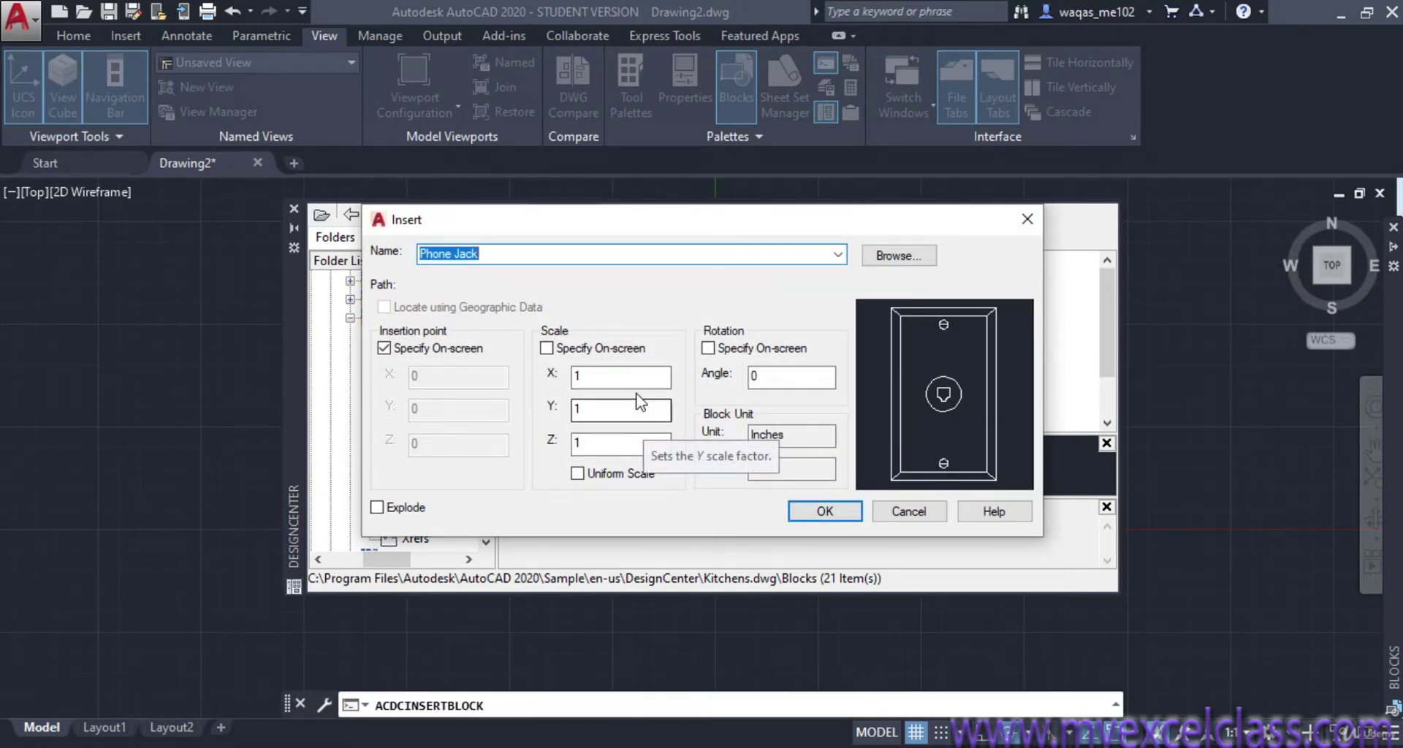
left_click(848, 510)
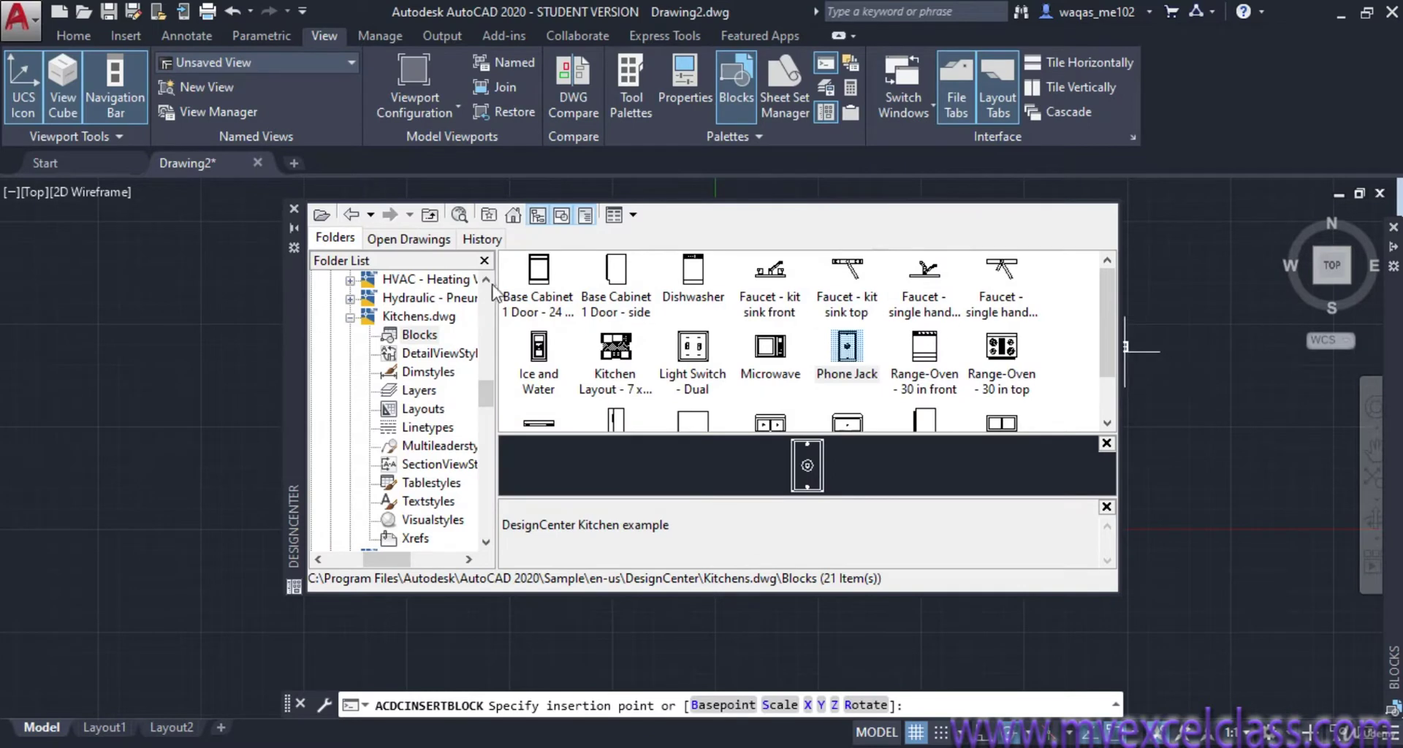
left_click(295, 231)
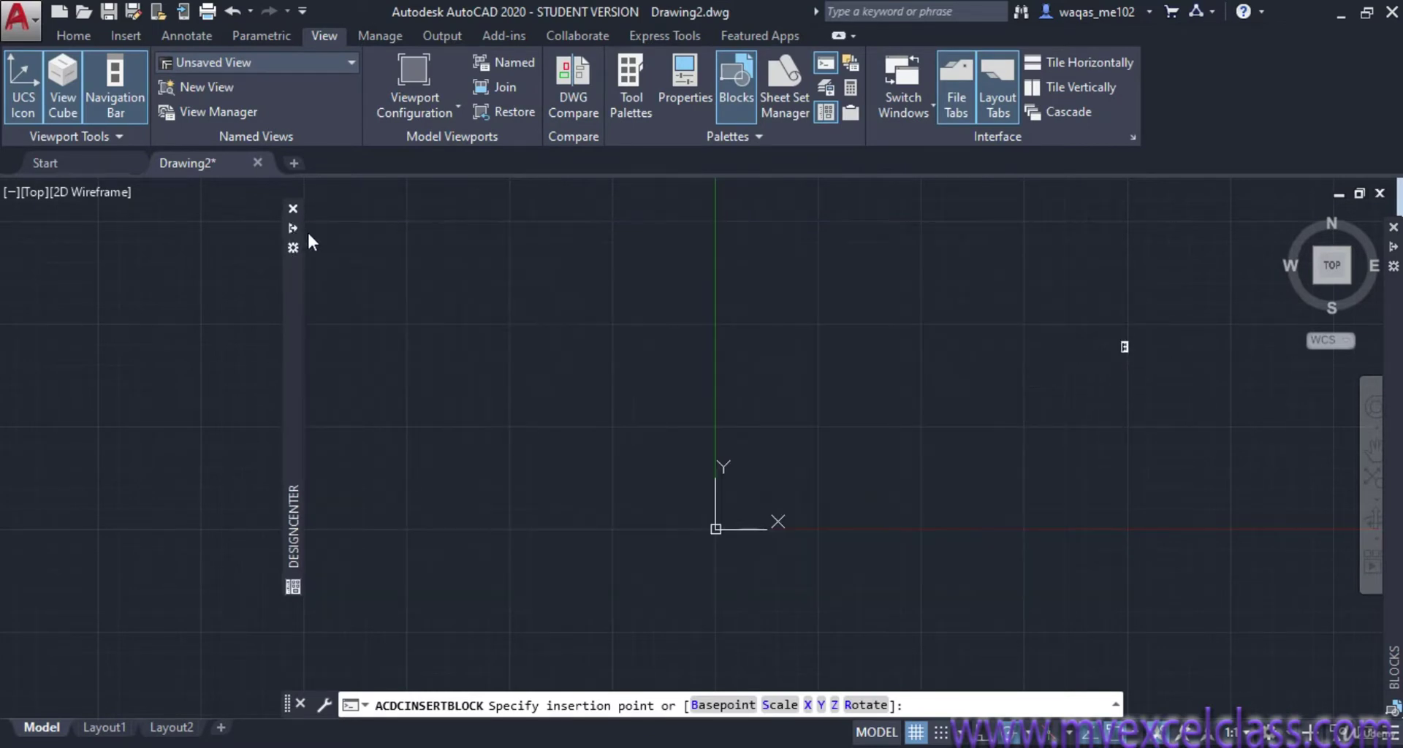
left_click(896, 399)
scroll(895, 399, "up", 6)
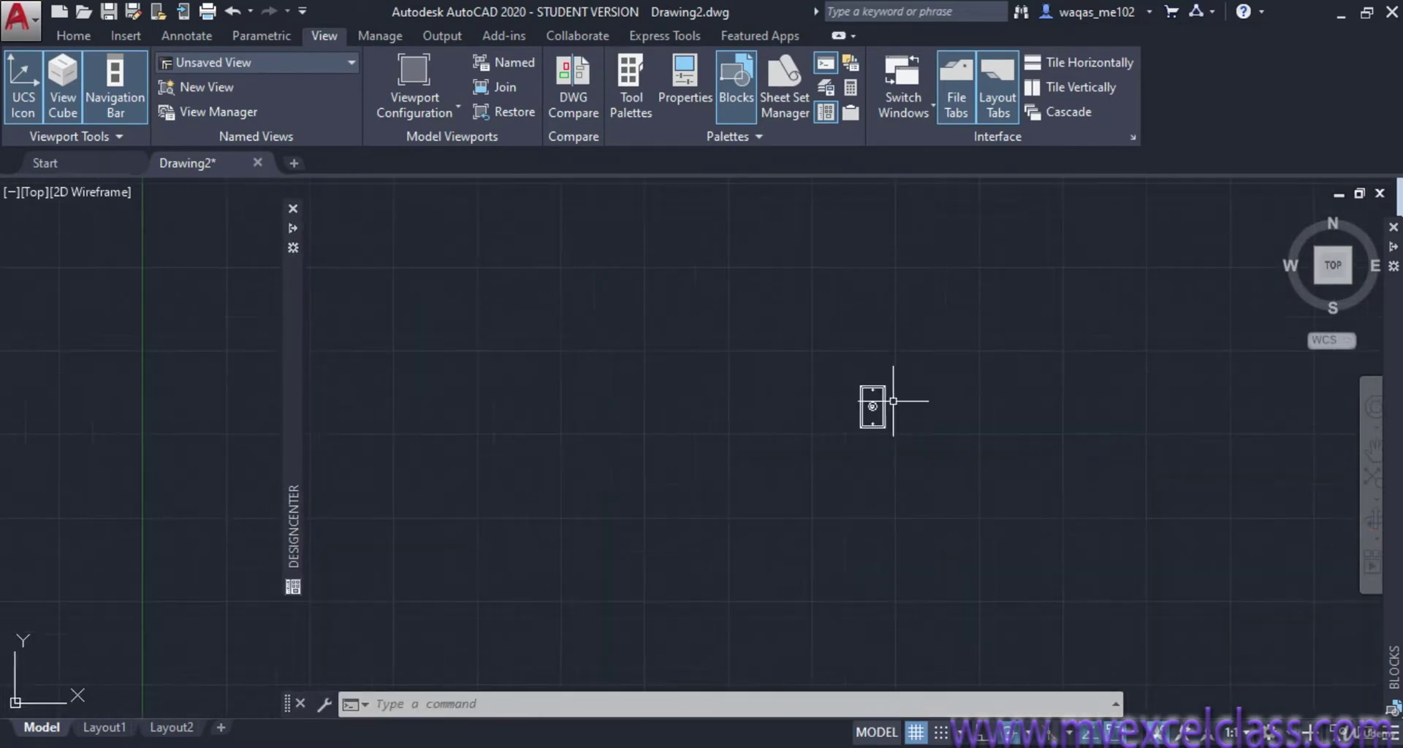
scroll(1112, 281, "down", 5)
middle_click_drag(1117, 276, 874, 400)
scroll(859, 377, "up", 4)
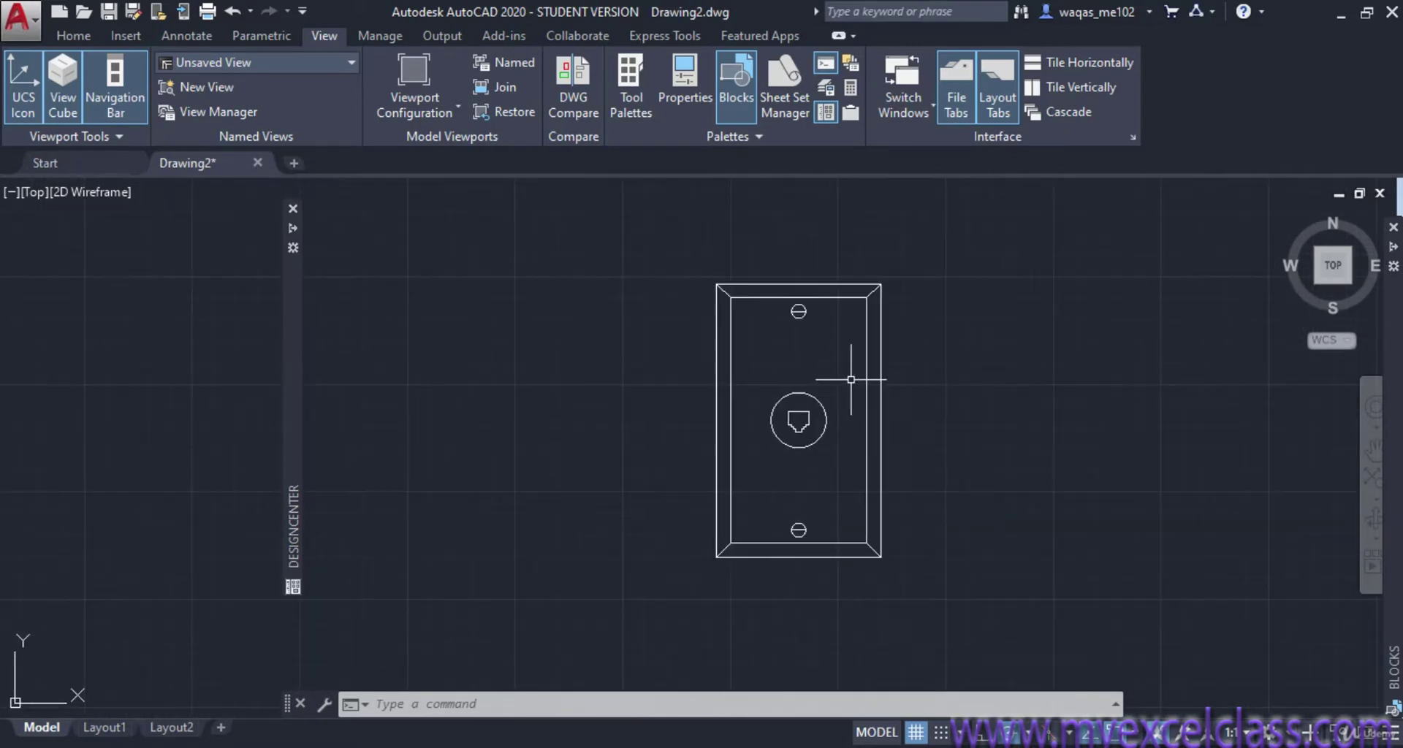
scroll(862, 377, "down", 2)
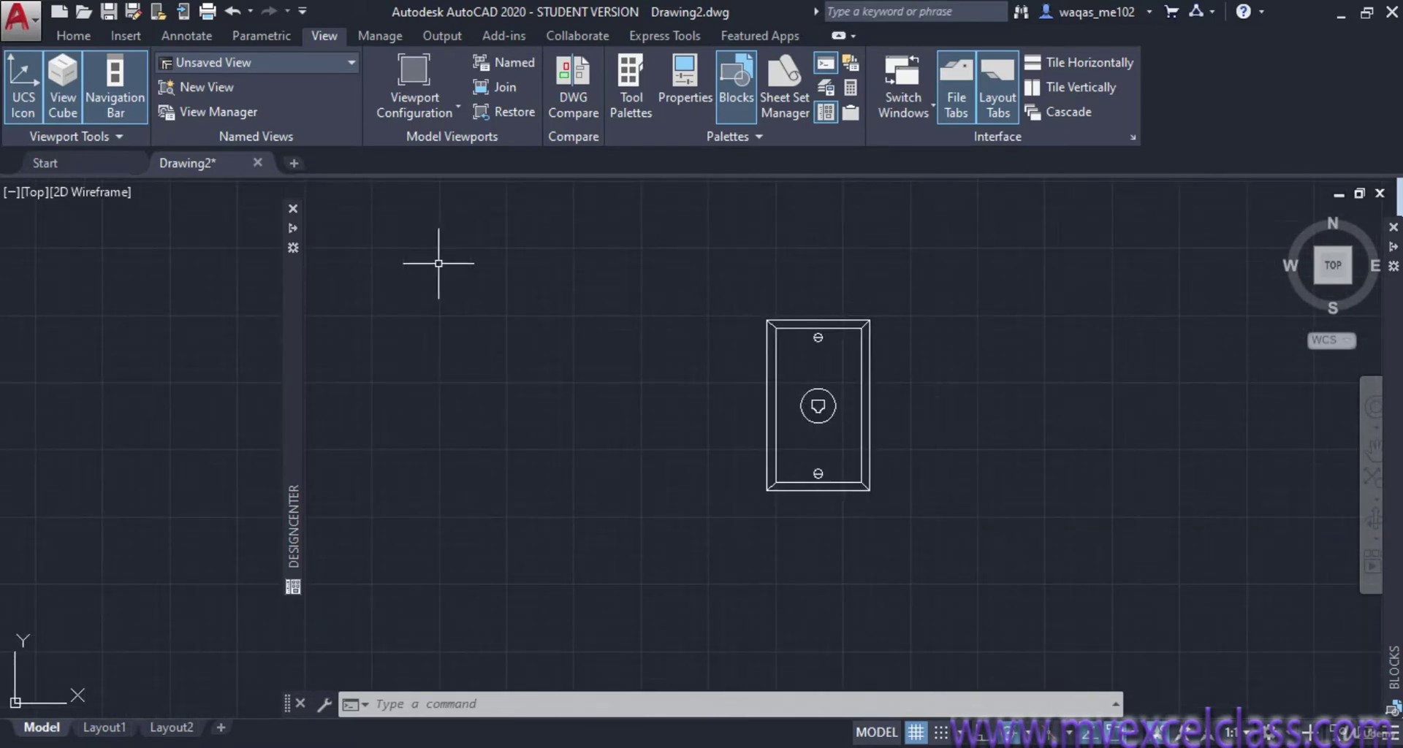
- Delete the inserted Phone Jack block from the drawing
left_click(799, 385)
key("ctrl+a")
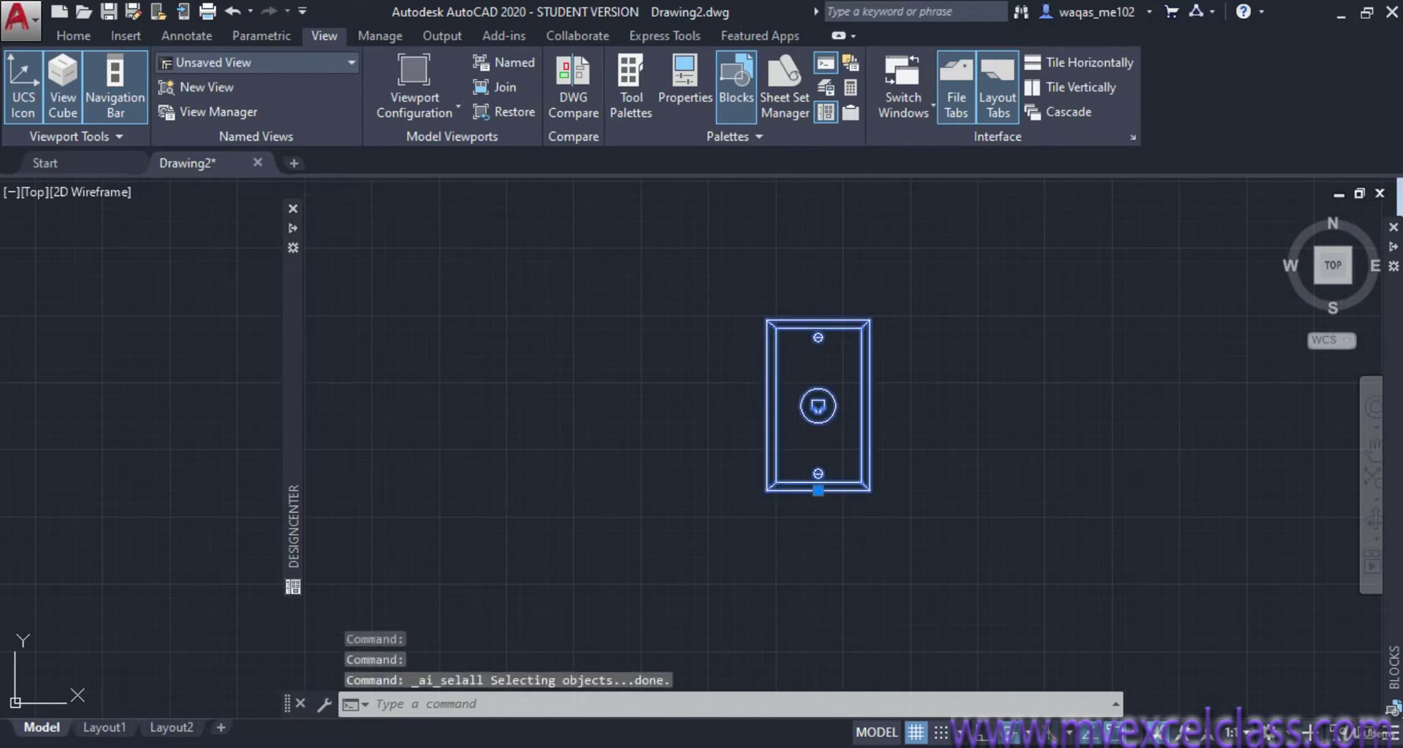
key("Delete")
- Place the Range-Oven - 30 in front block from DesignCenter directly into the drawing and collapse the palette
mouse_move(295, 227)
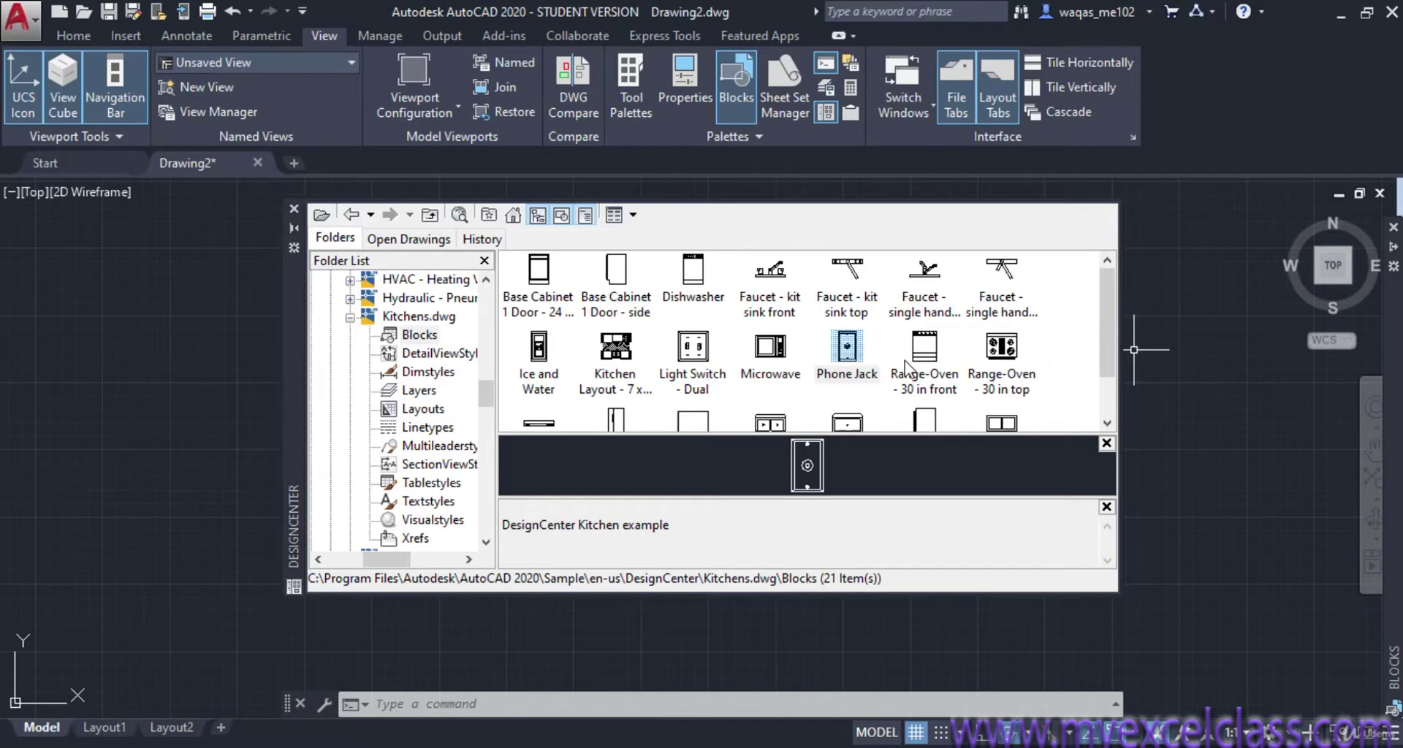
left_click(939, 385)
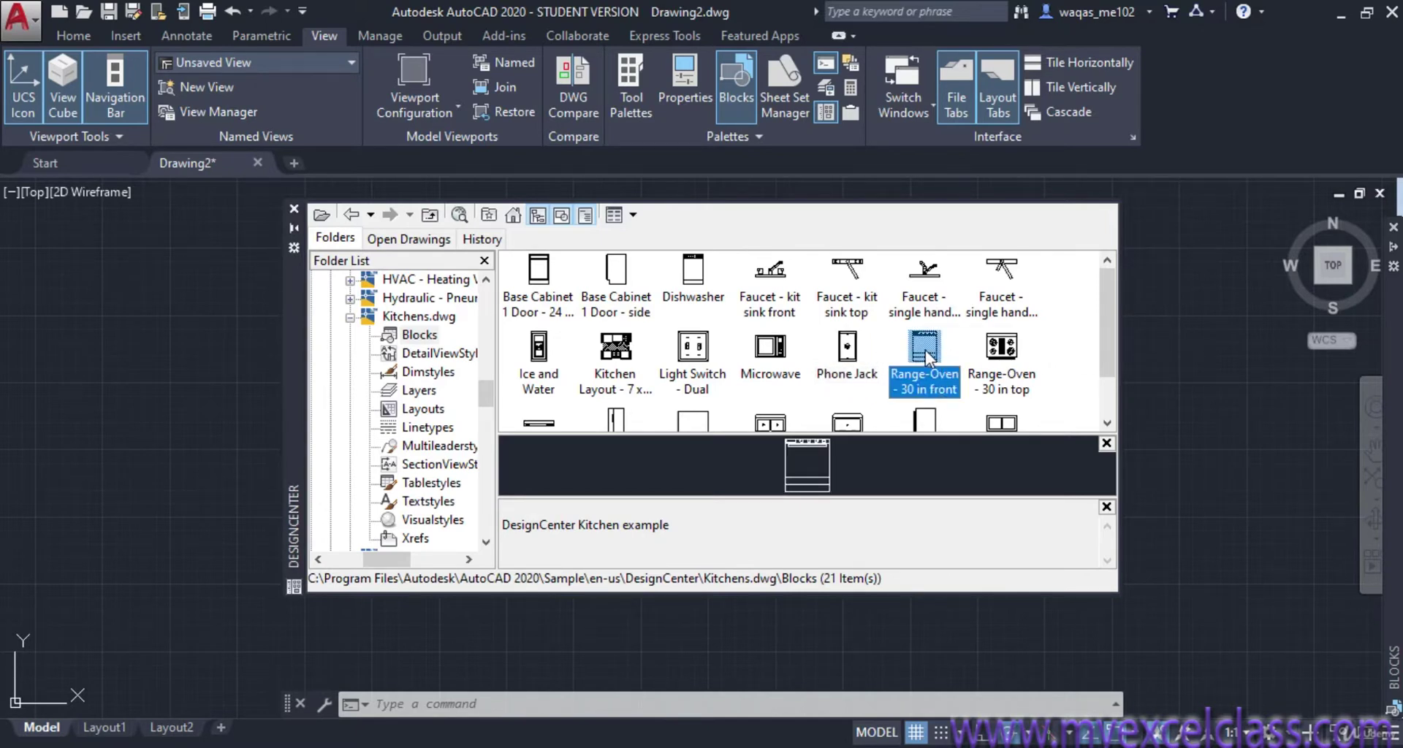
mouse_move(925, 349)
left_mouse_down()
mouse_move(1195, 368)
mouse_move(1173, 472)
left_mouse_up()
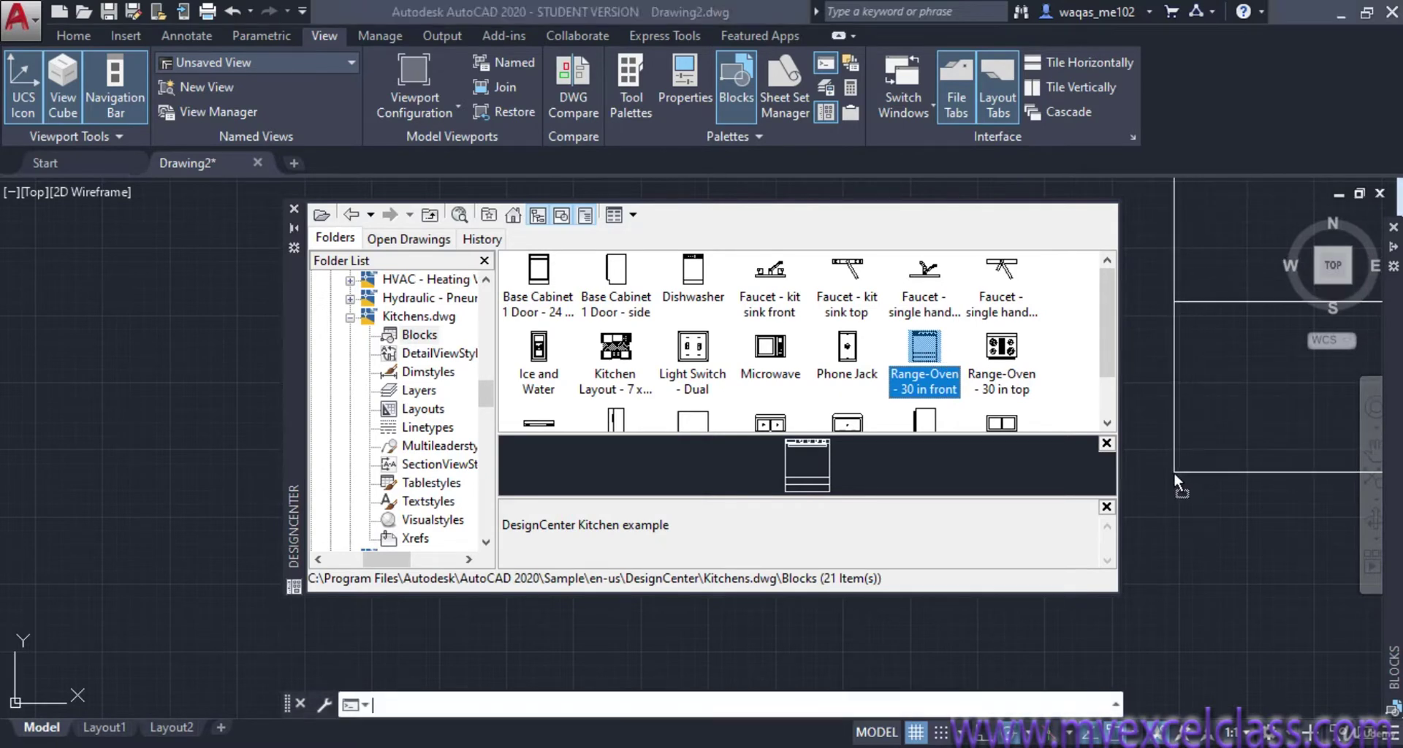
left_click(294, 228)
middle_click_drag(1265, 329, 670, 517)
scroll(642, 533, "down", 3)
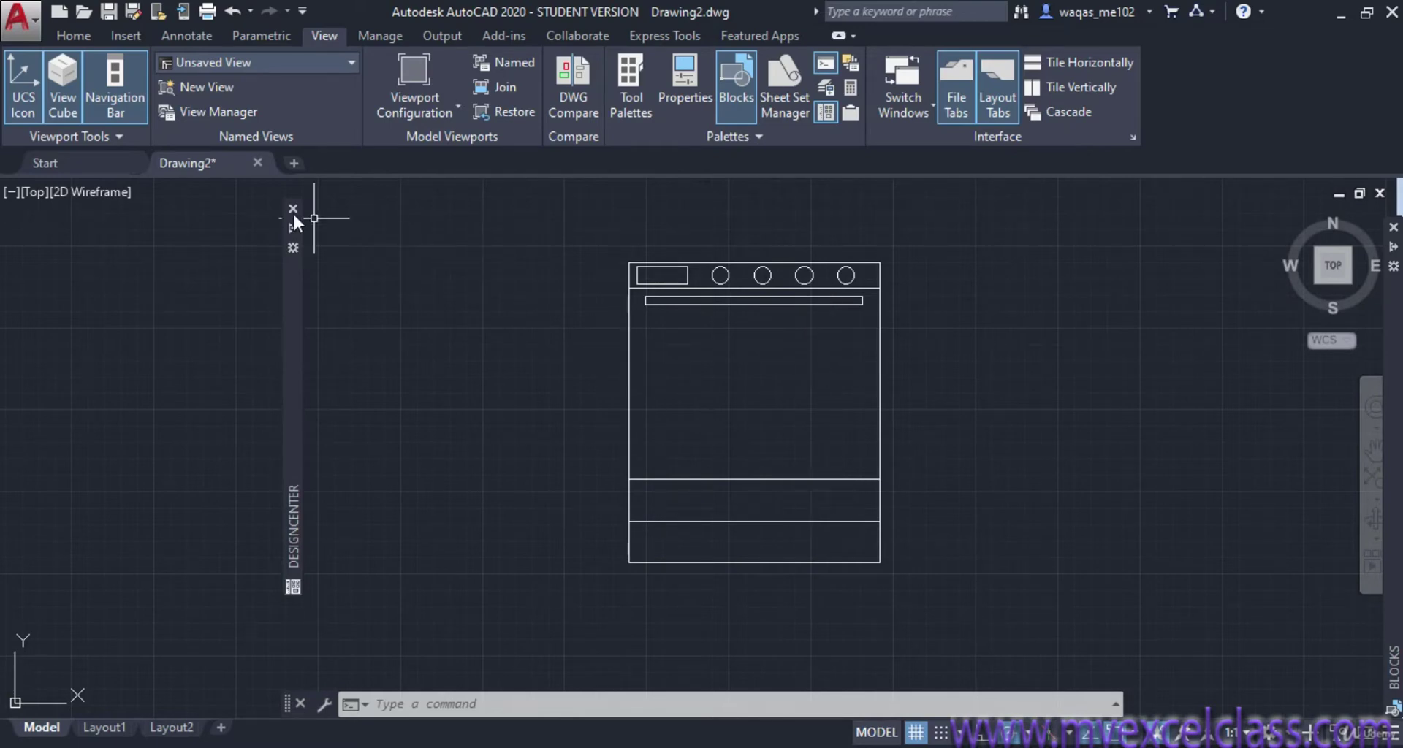
- Insert the Phone Jack block from DesignCenter at scale 1 and rotation 0, to the right of the range-oven
mouse_move(282, 229)
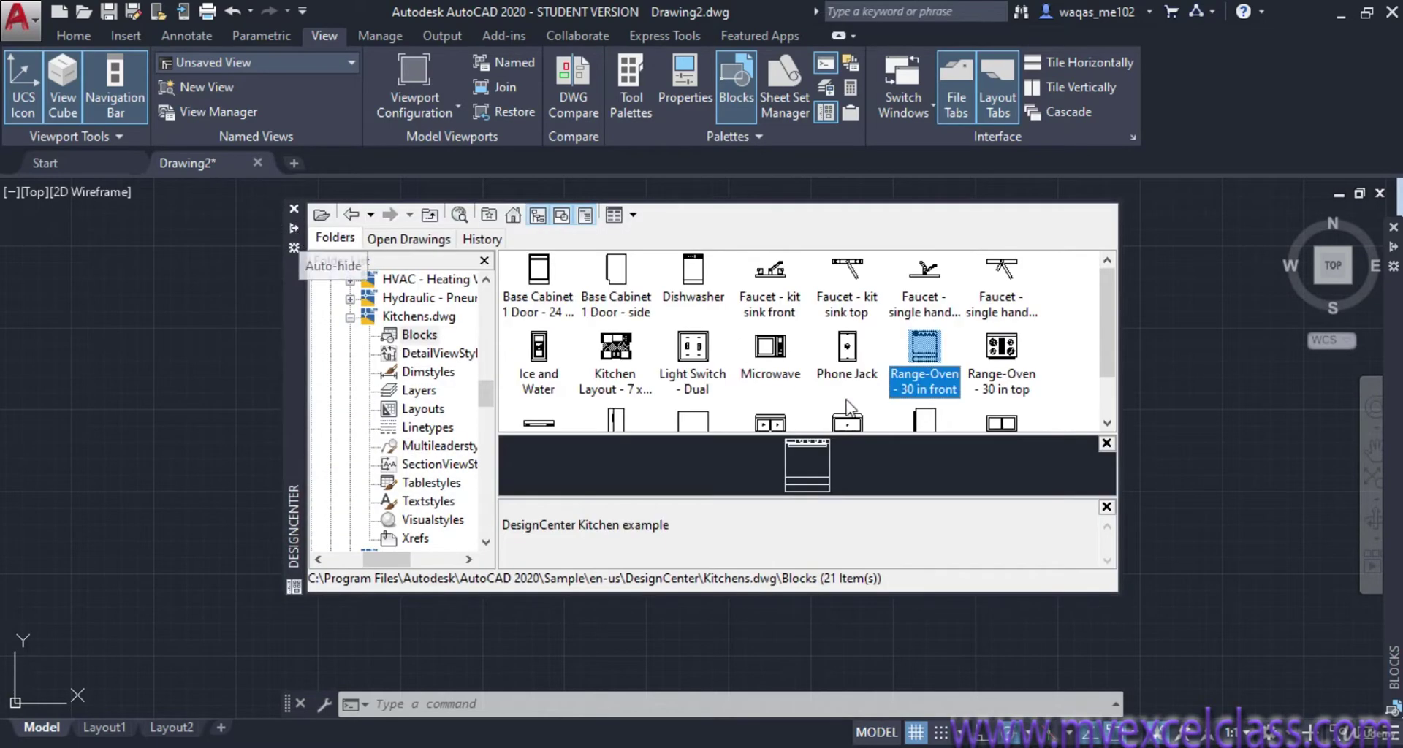
double_click(848, 347)
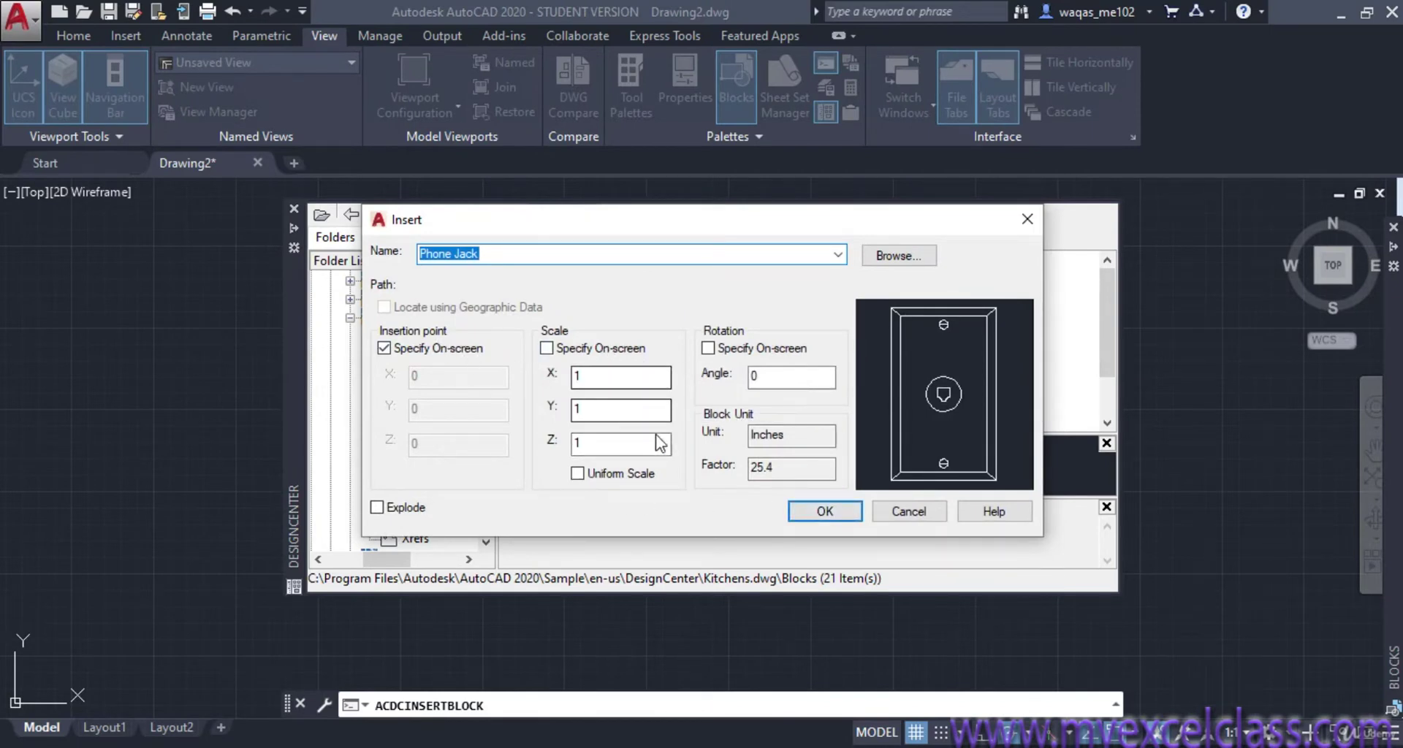
left_click(825, 511)
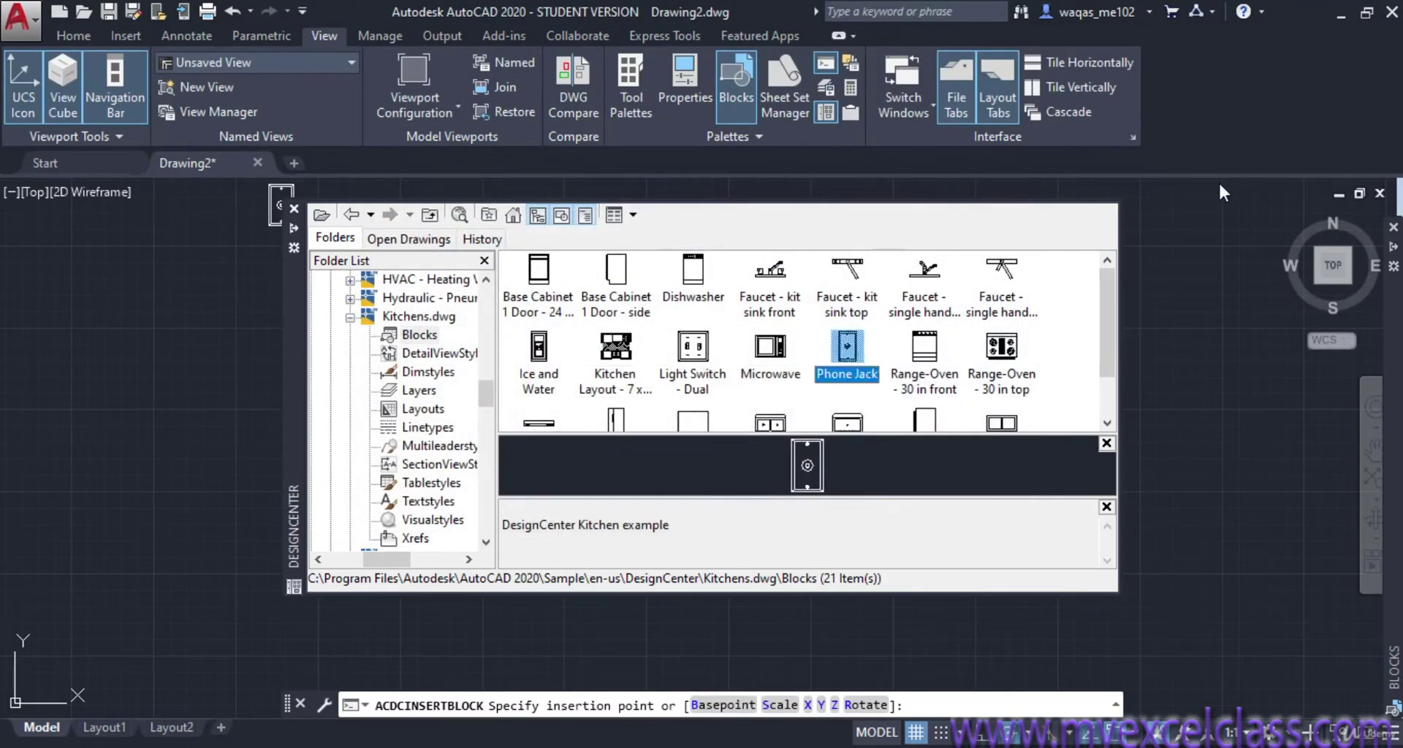
left_click(1102, 395)
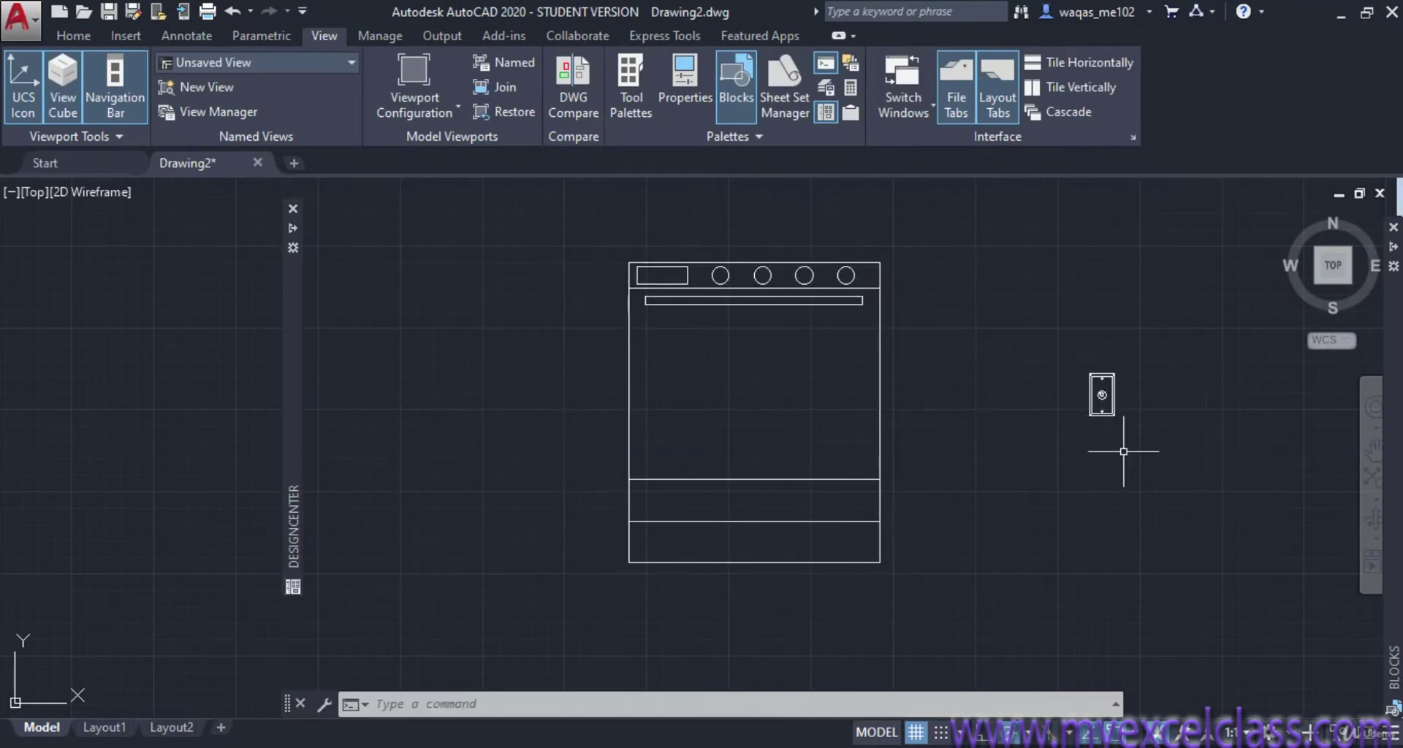
scroll(1165, 451, "up", 3)
scroll(1159, 400, "up", 2)
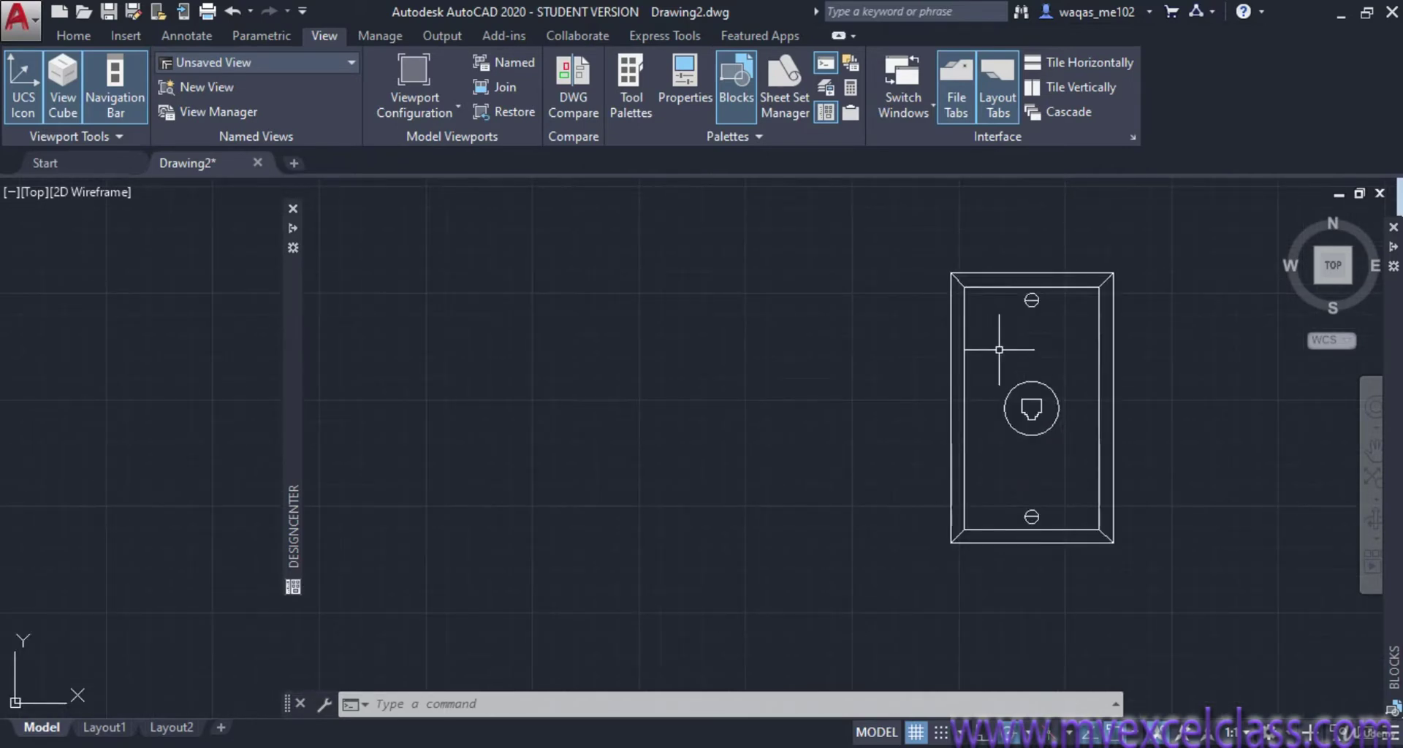
scroll(994, 337, "down", 2)
scroll(1006, 386, "down", 4)
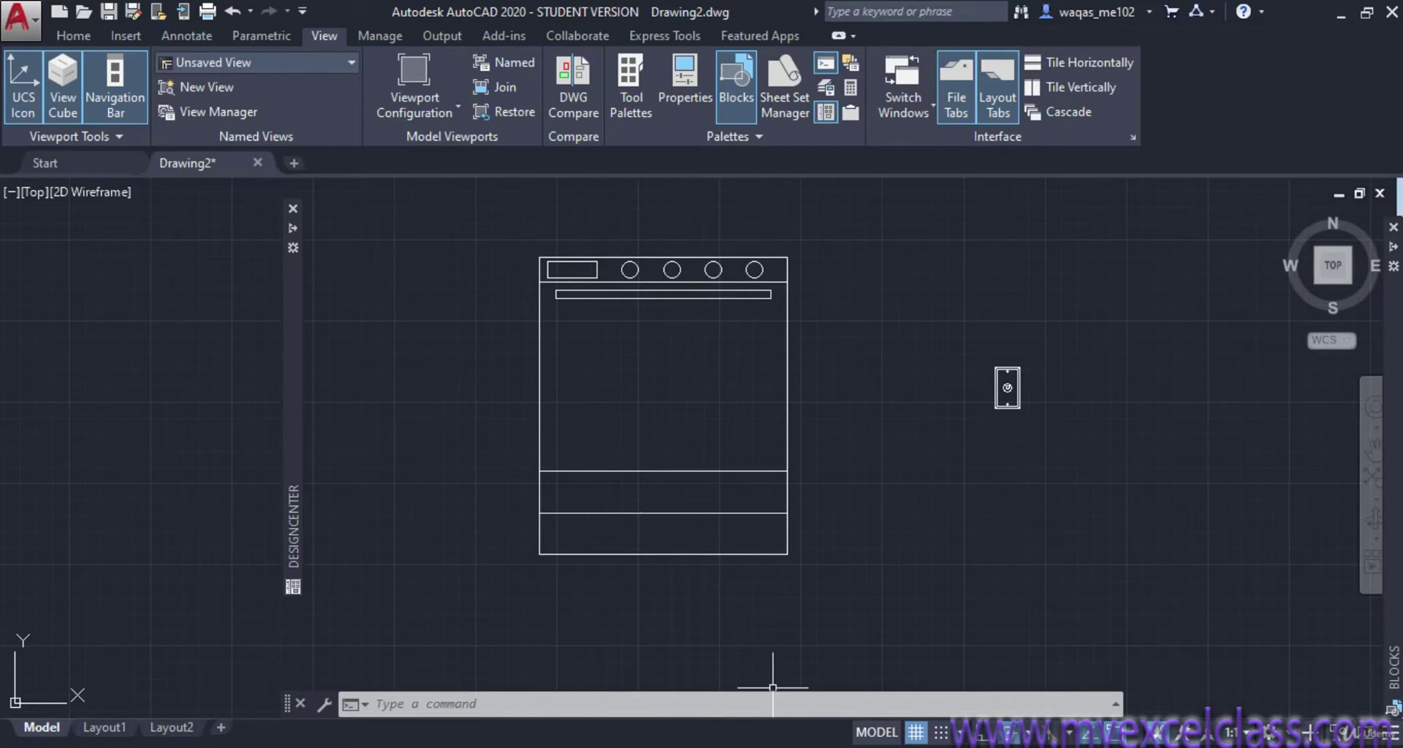
- Reveal the DesignCenter palette and look through the Kitchens.dwg blocks
mouse_move(297, 228)
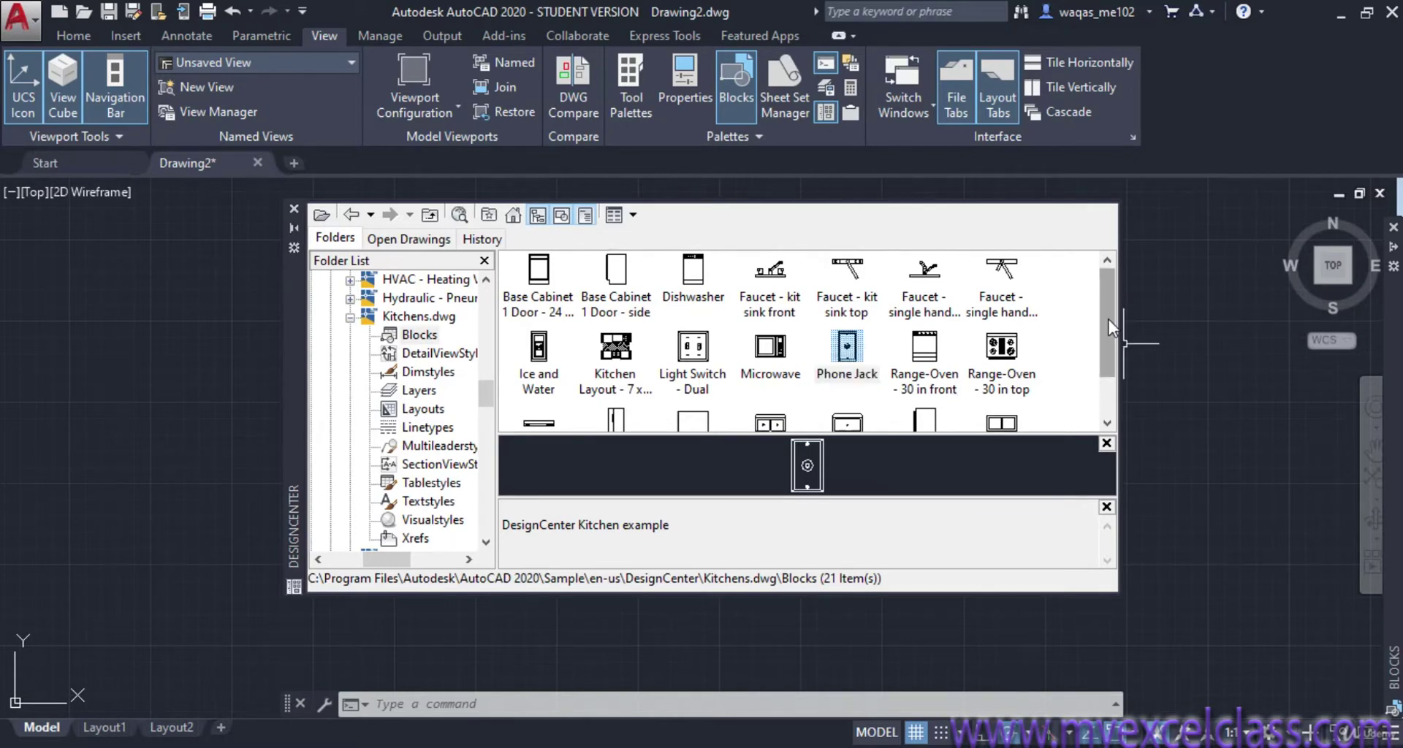
mouse_move(1107, 318)
left_mouse_down()
mouse_move(1107, 418)
mouse_move(1106, 303)
left_mouse_up()
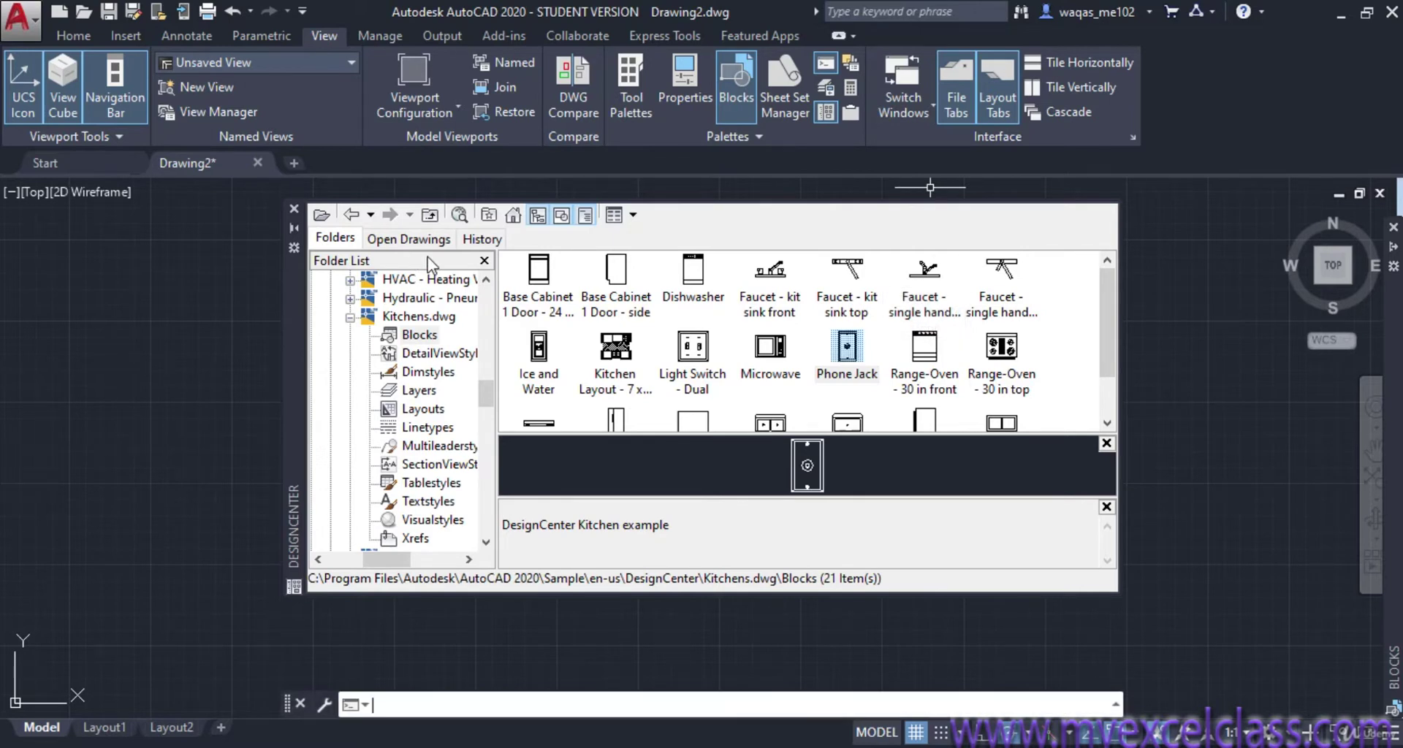
- Go back in DesignCenter from the Kitchens.dwg blocks to the en-us sample folder
scroll(431, 354, "up", 5)
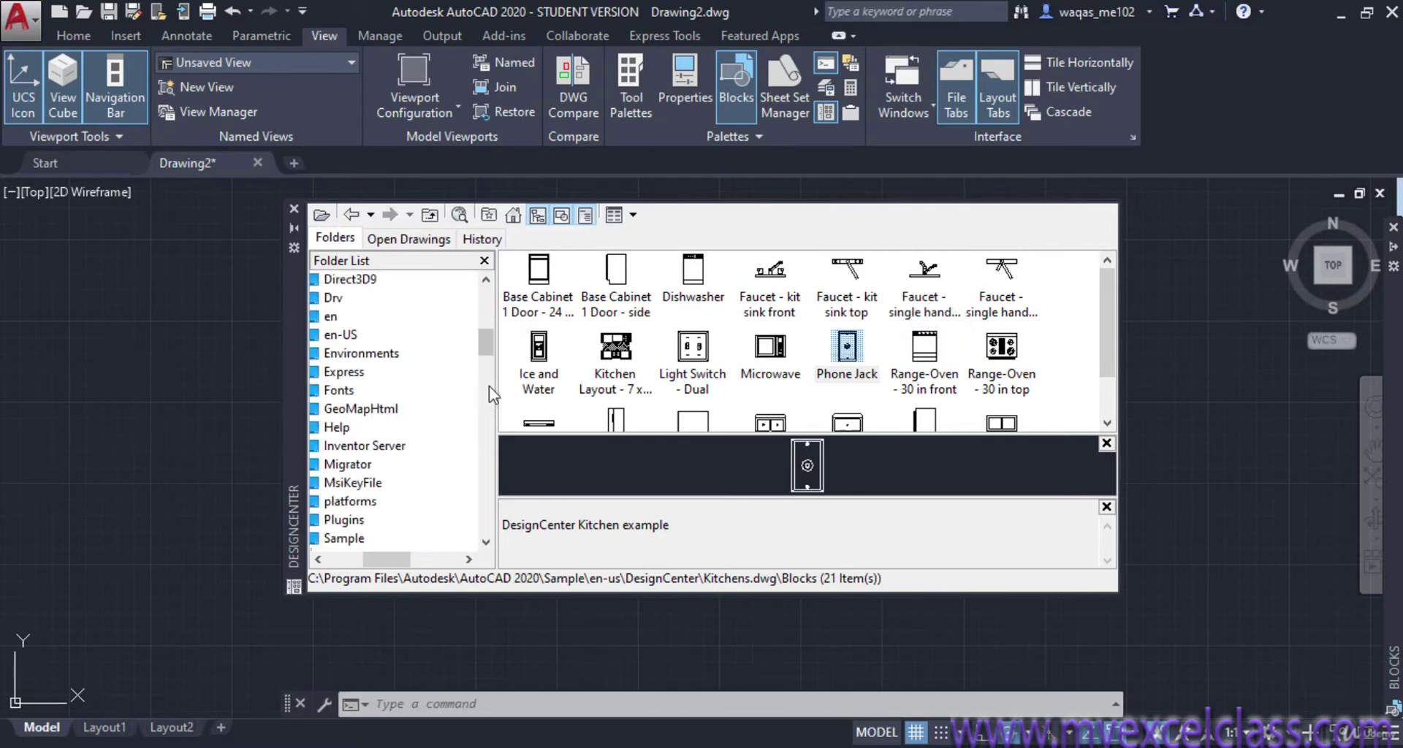
left_click(351, 216)
left_click(351, 215)
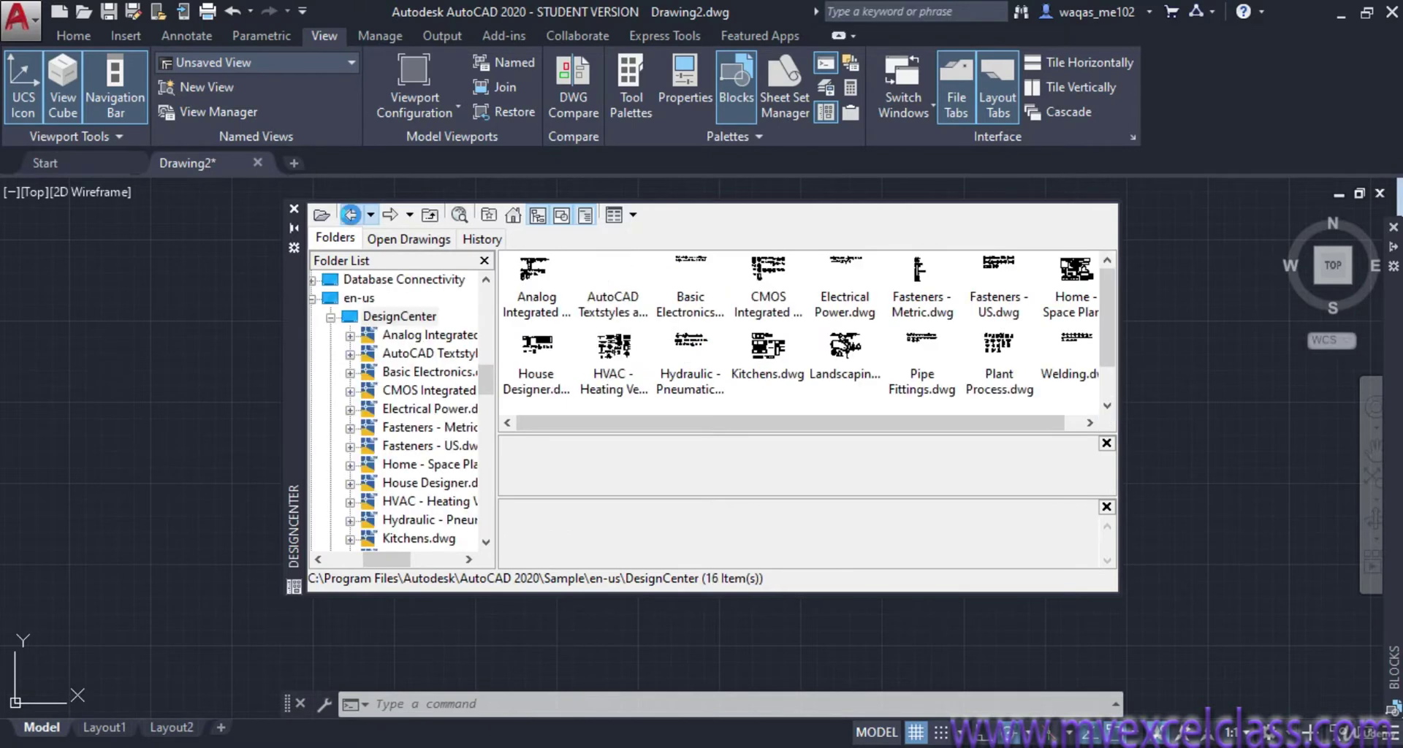
left_click(352, 216)
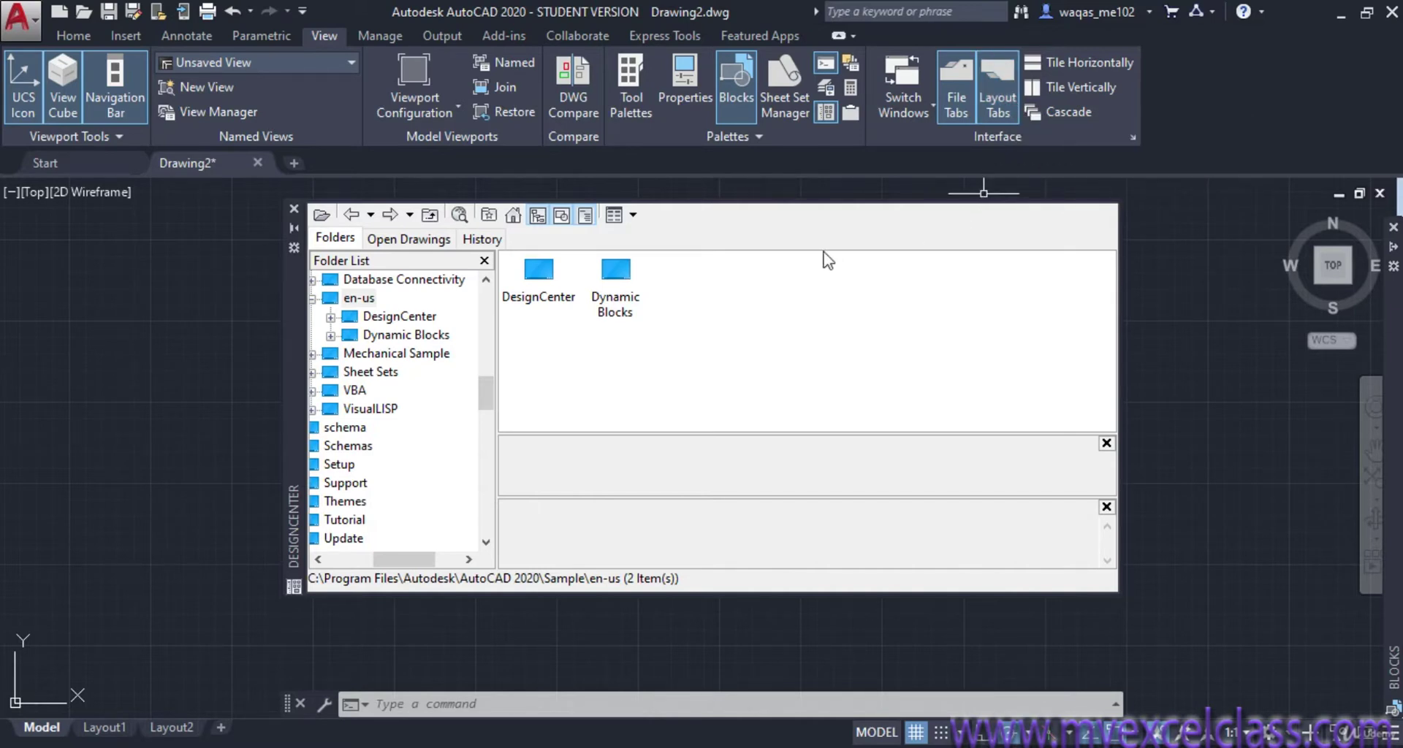
- Load House Plan 1.dwg into DesignCenter from the desktop path New Folder, Practice, Autocad, 2D work
left_click(320, 217)
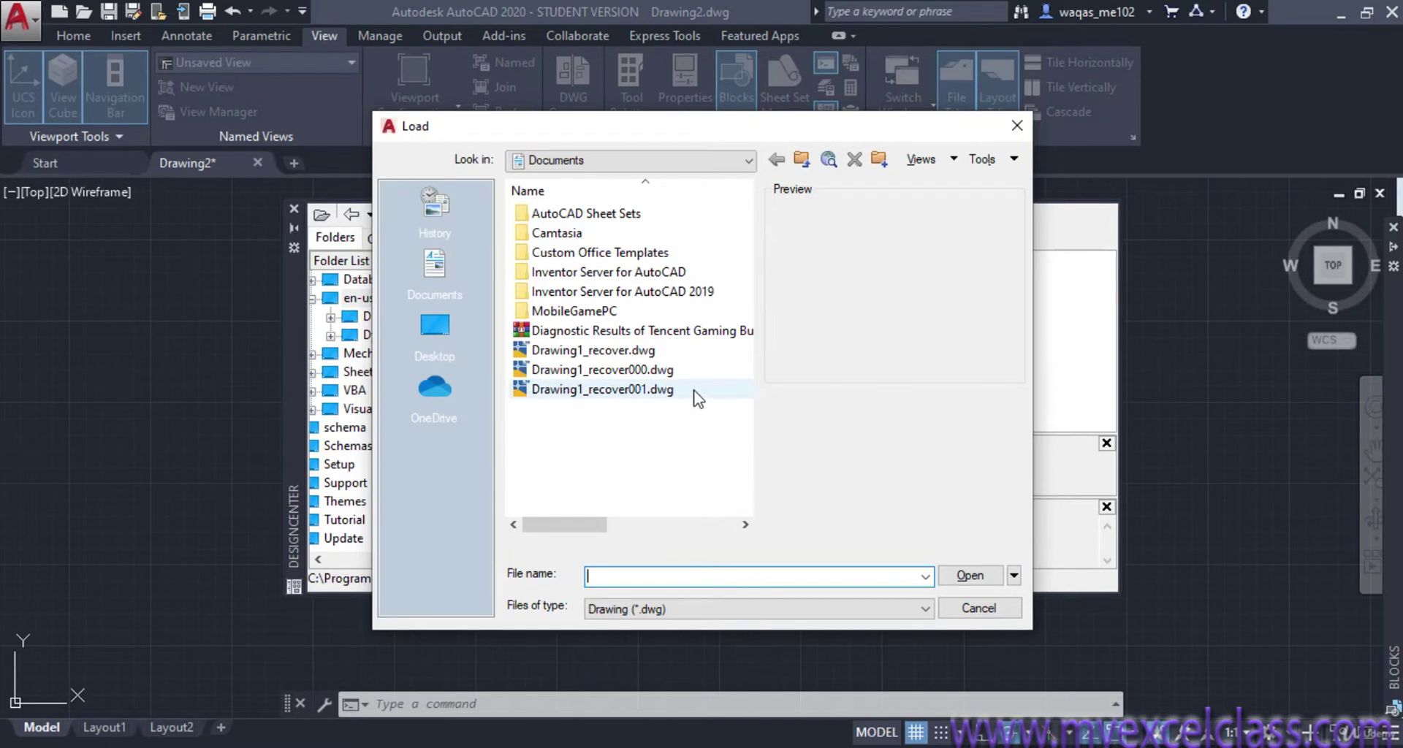
left_click(436, 338)
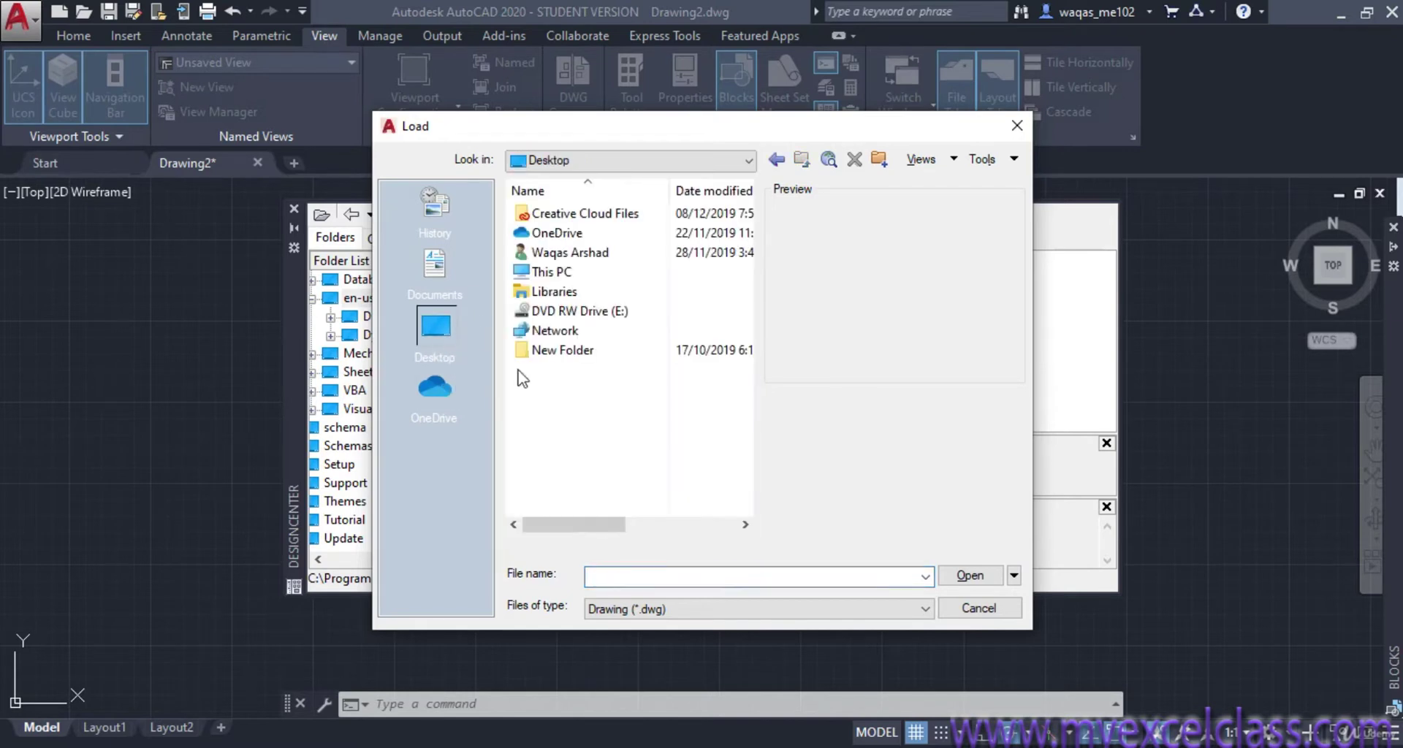
left_click(542, 356)
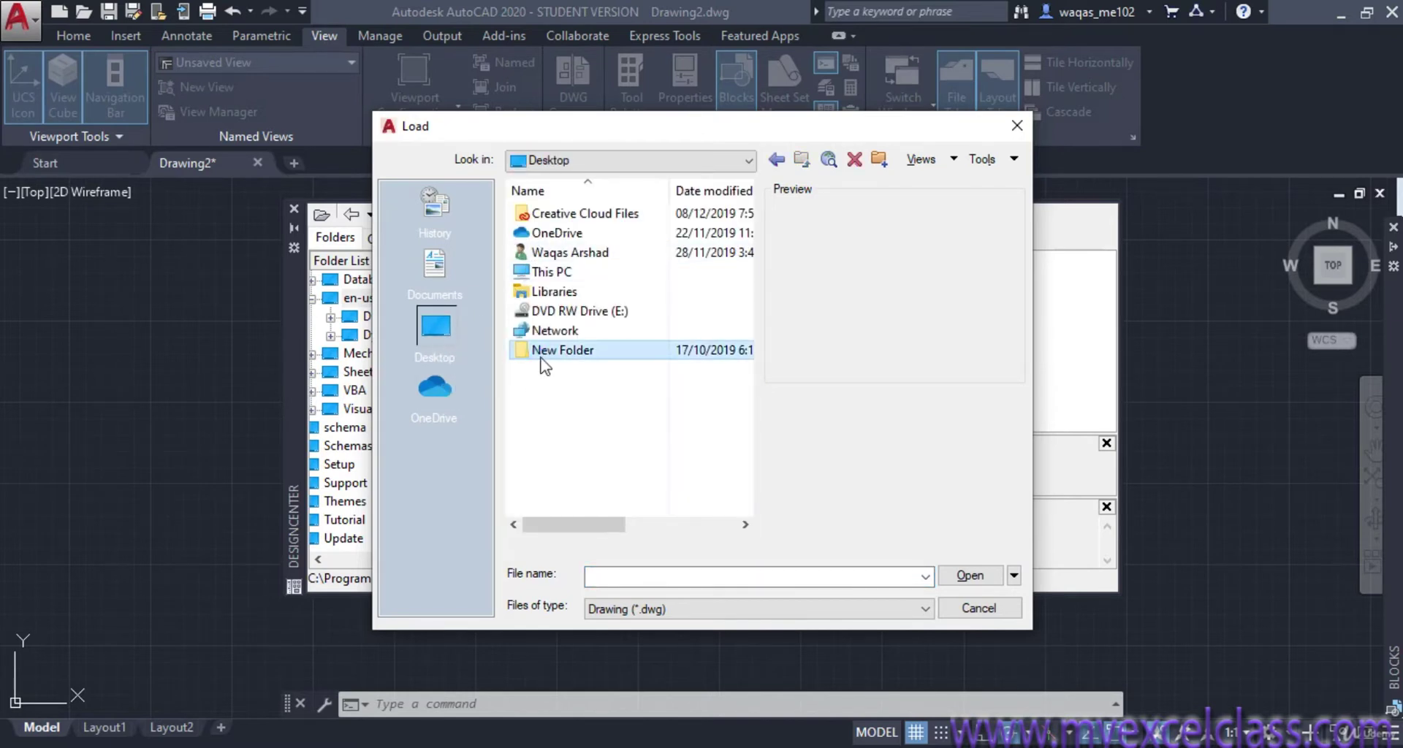
double_click(541, 356)
left_click(555, 237)
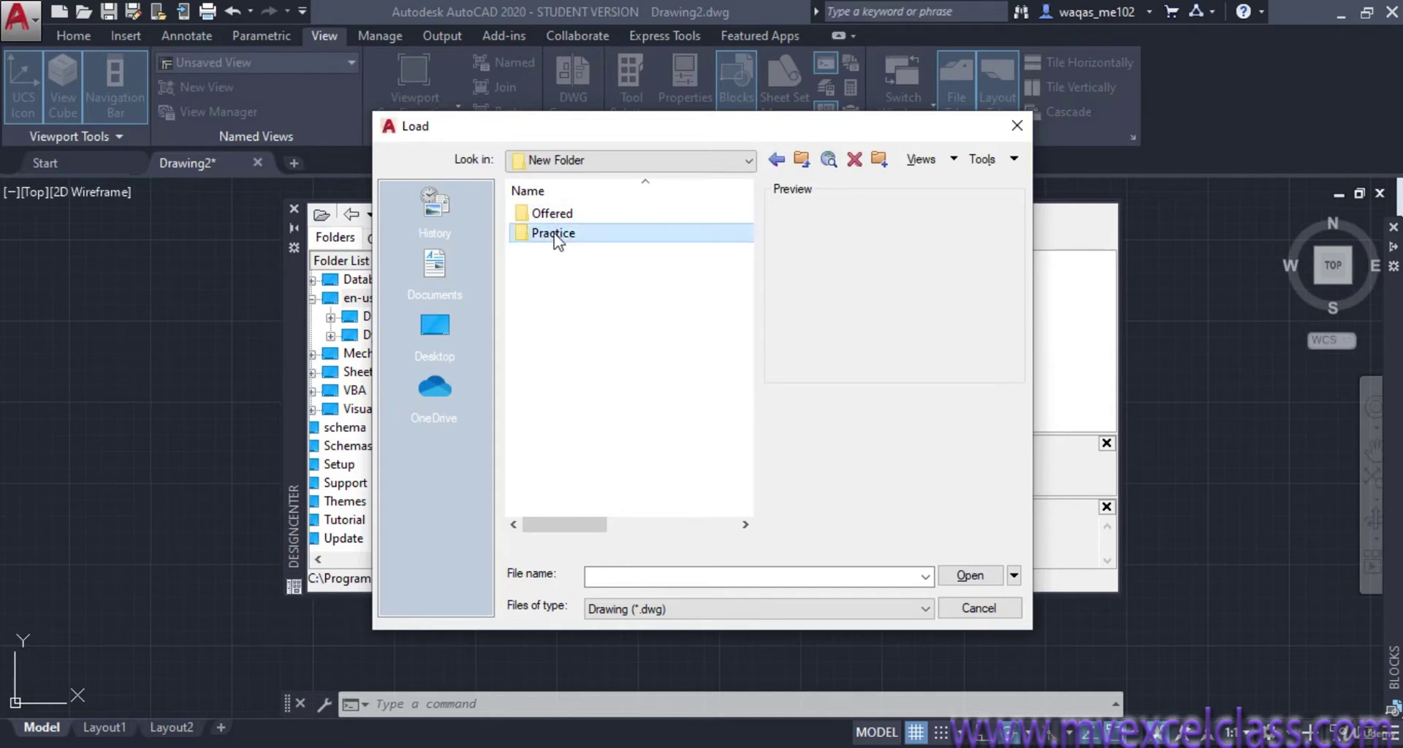
double_click(555, 237)
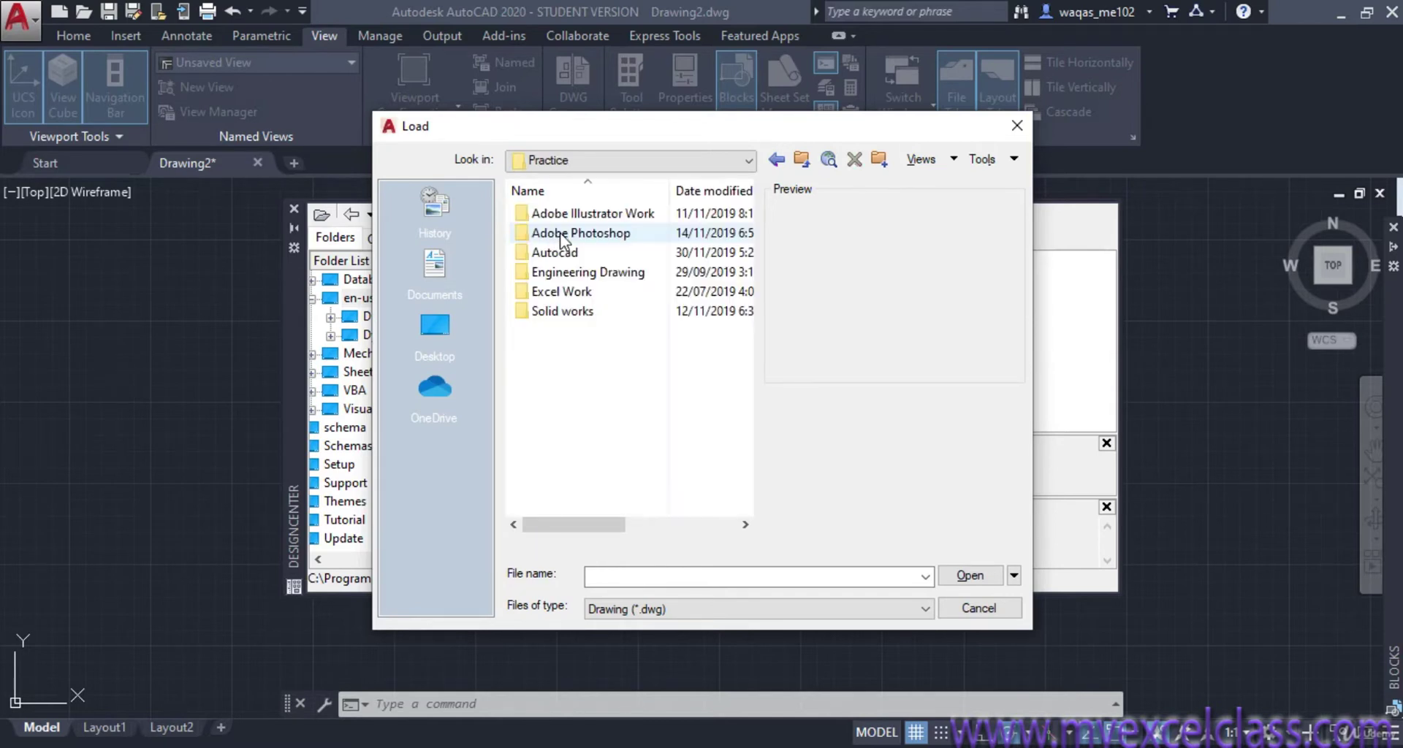
double_click(604, 254)
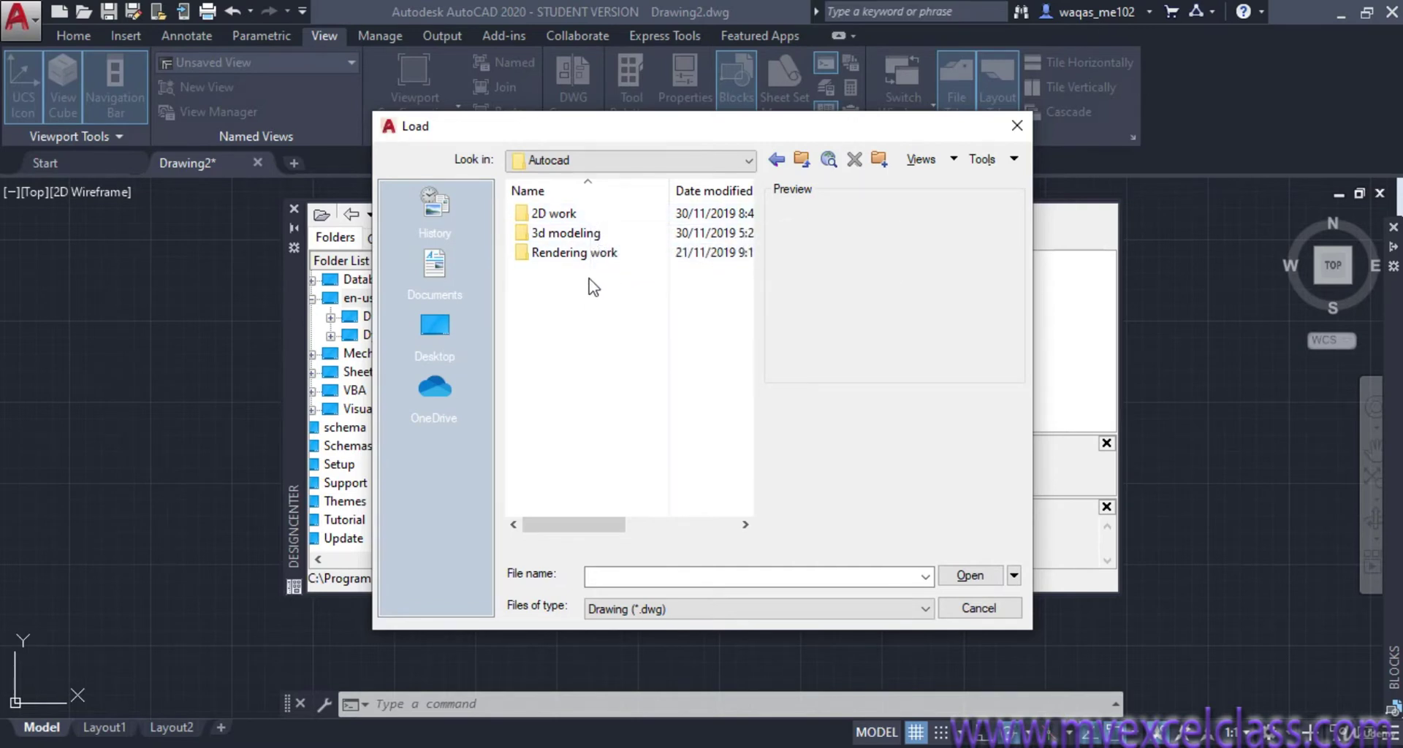
left_click(573, 258)
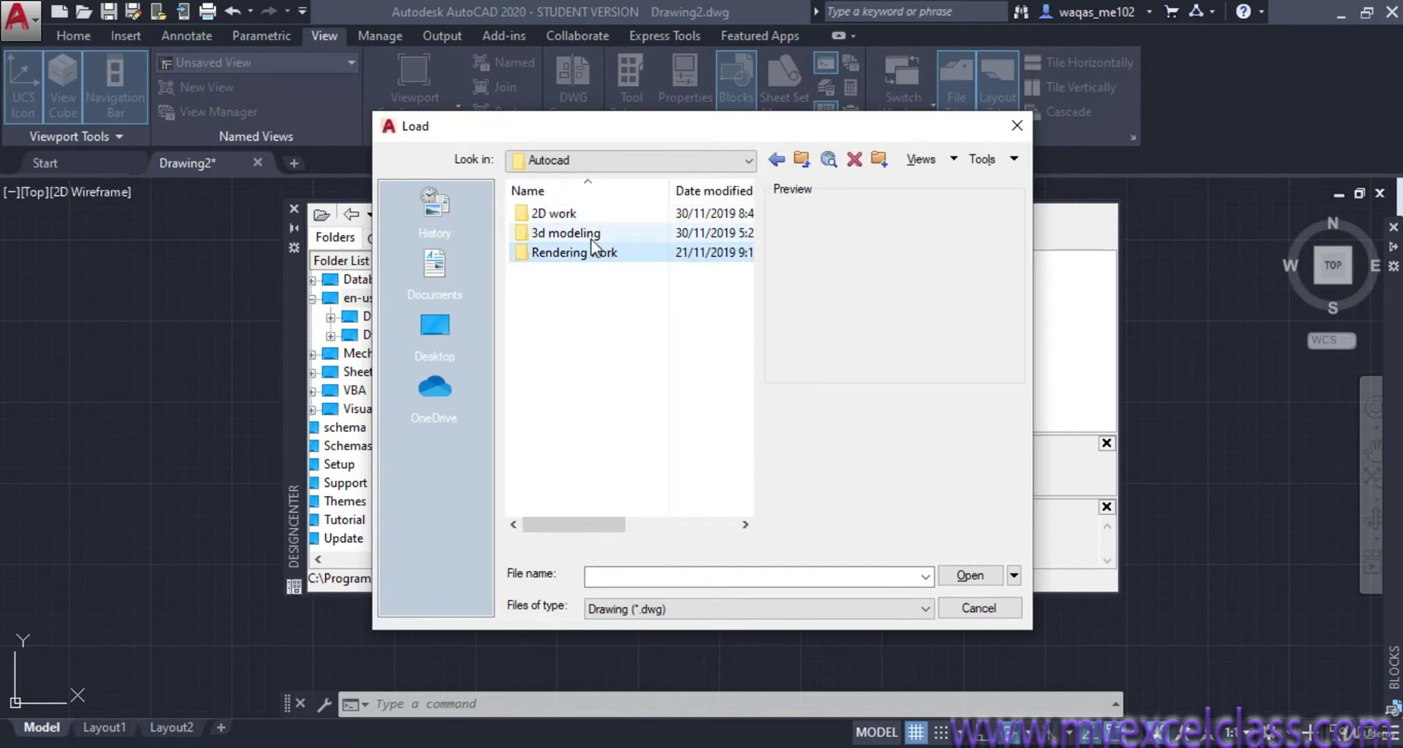
double_click(554, 213)
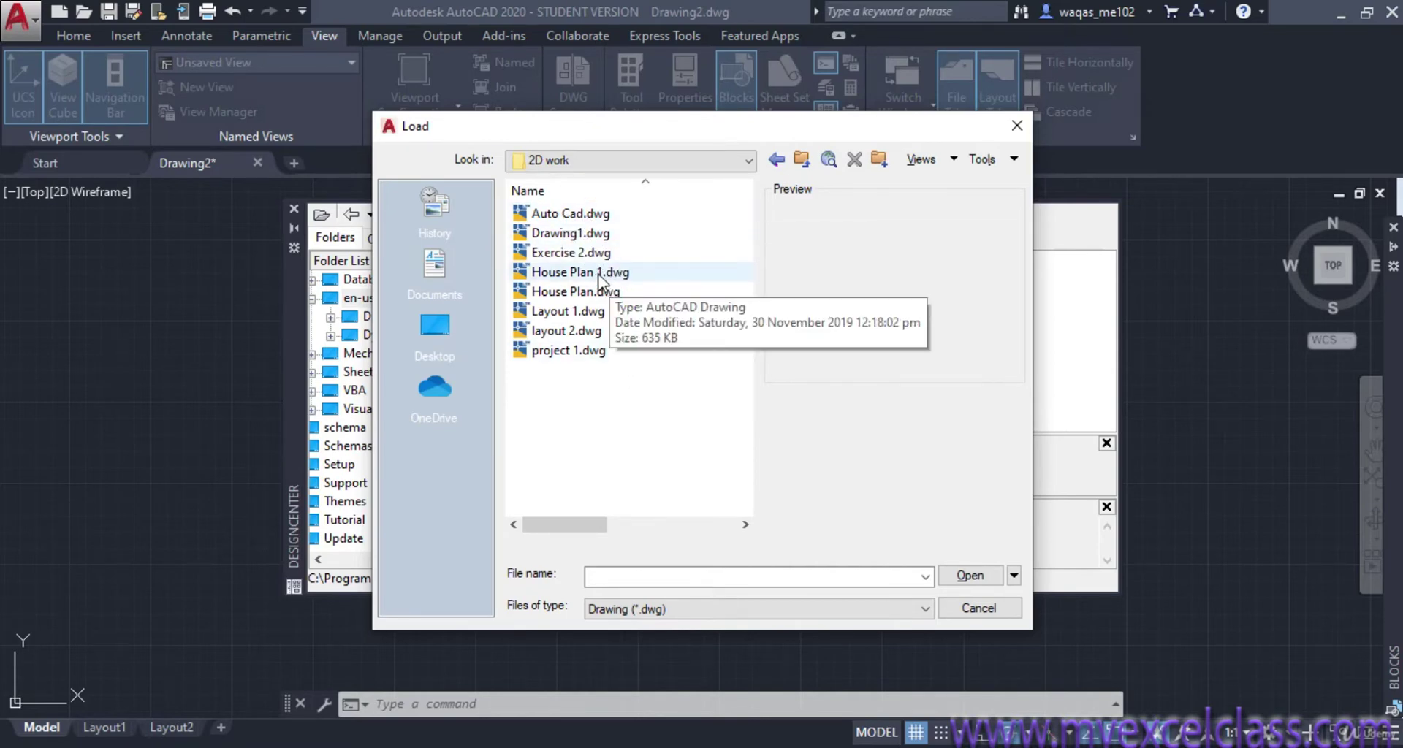
double_click(599, 273)
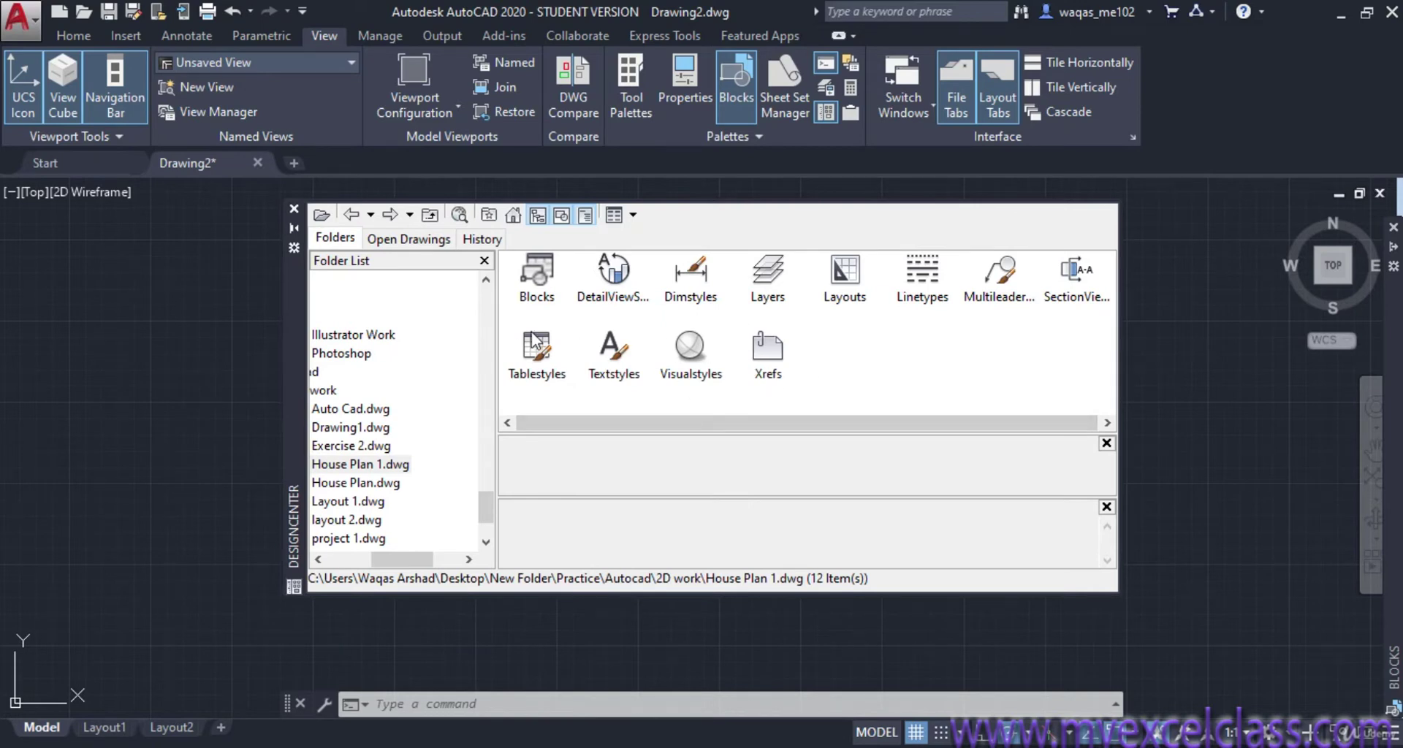
- Show the blocks contained in House Plan 1.dwg and look through the whole collection
double_click(540, 277)
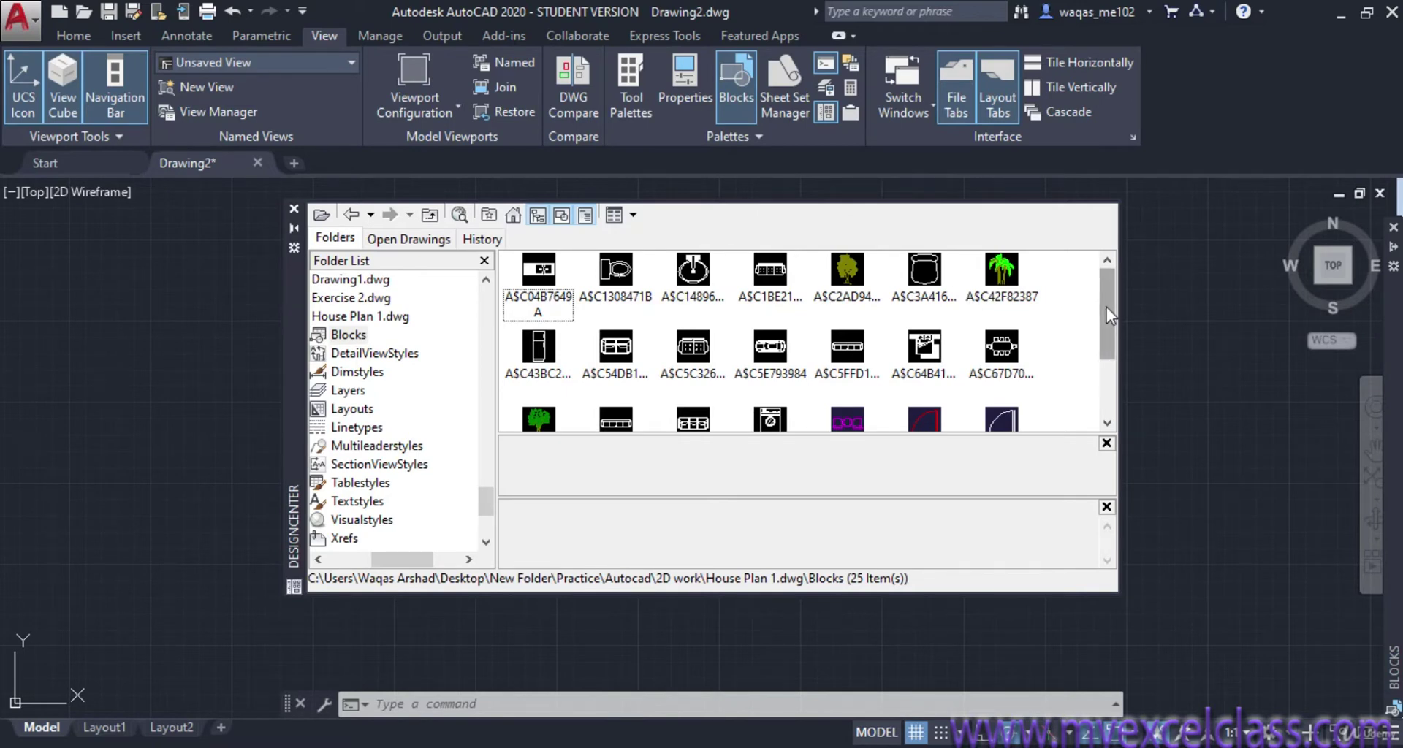
left_click_drag(1107, 307, 1103, 380)
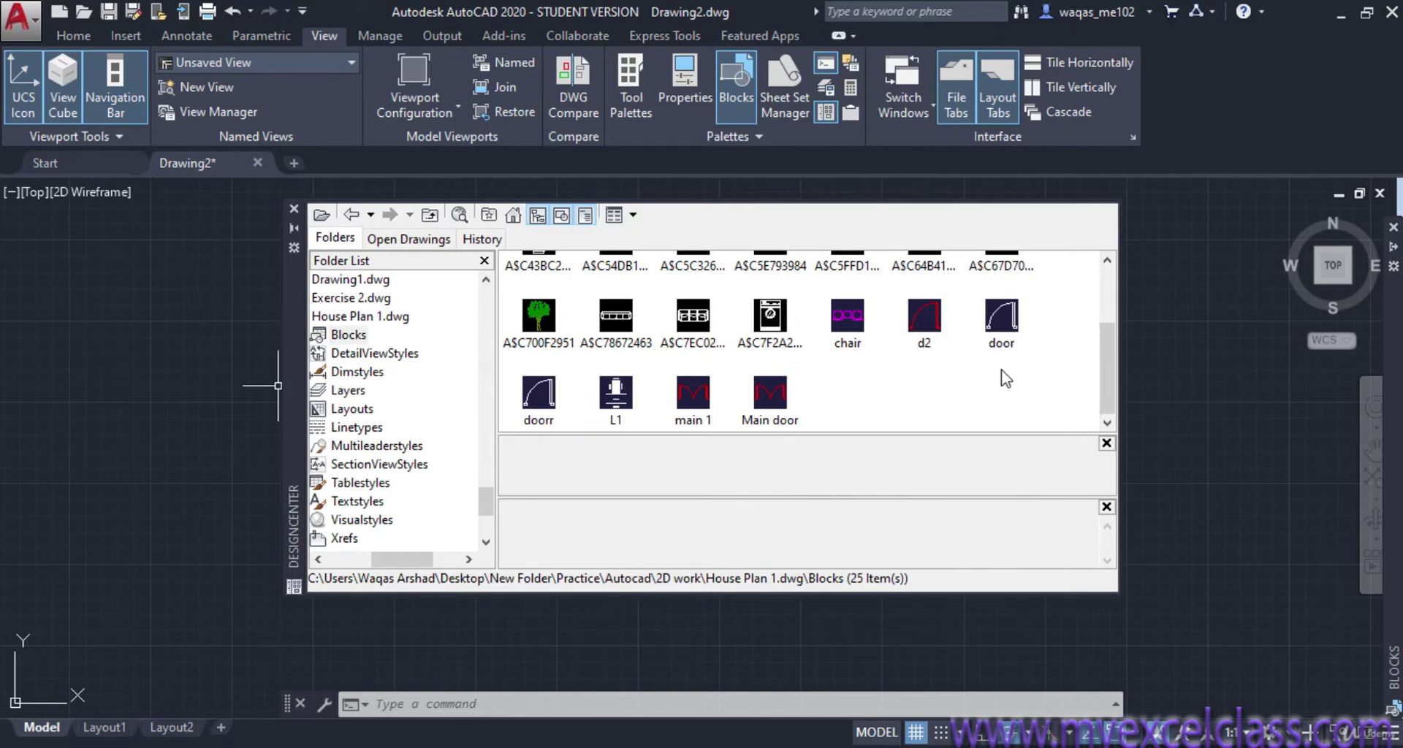
left_click_drag(1106, 385, 1111, 312)
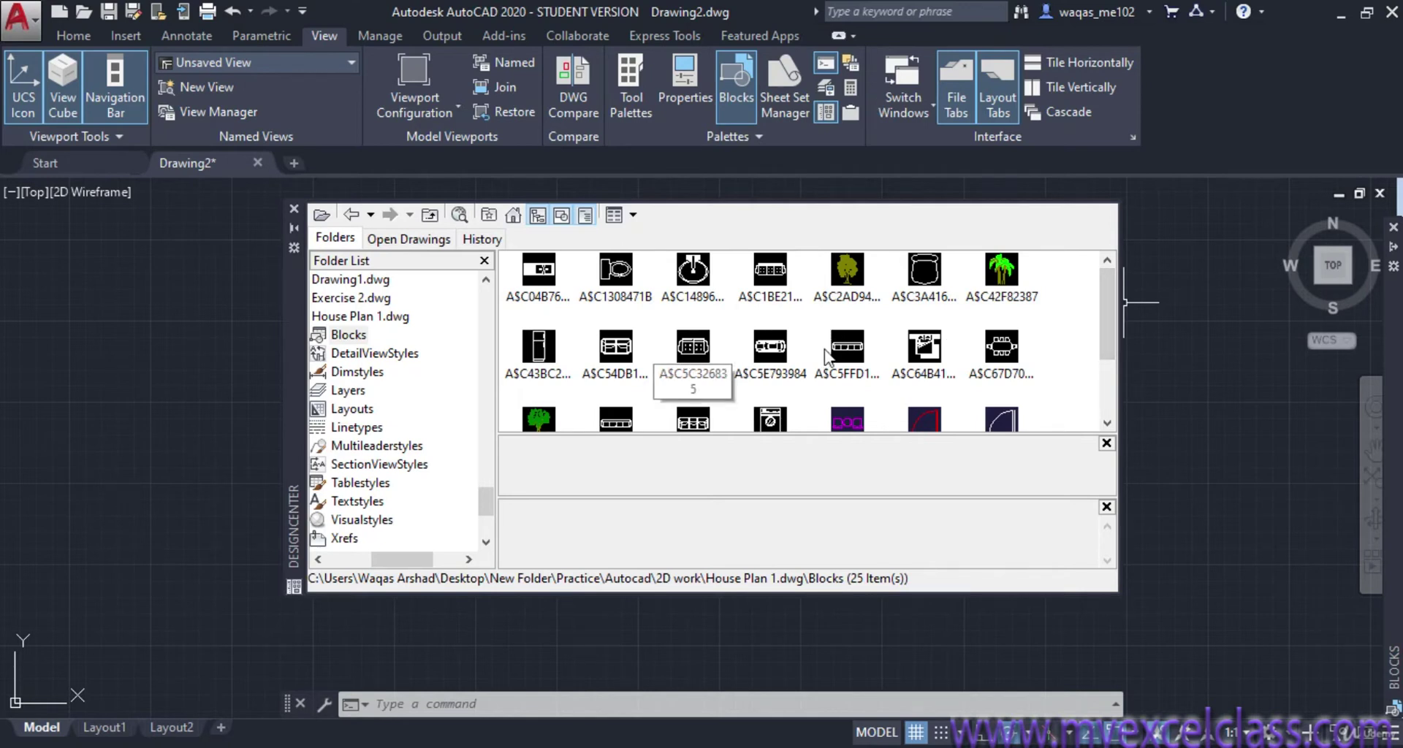
left_click_drag(1113, 319, 1112, 362)
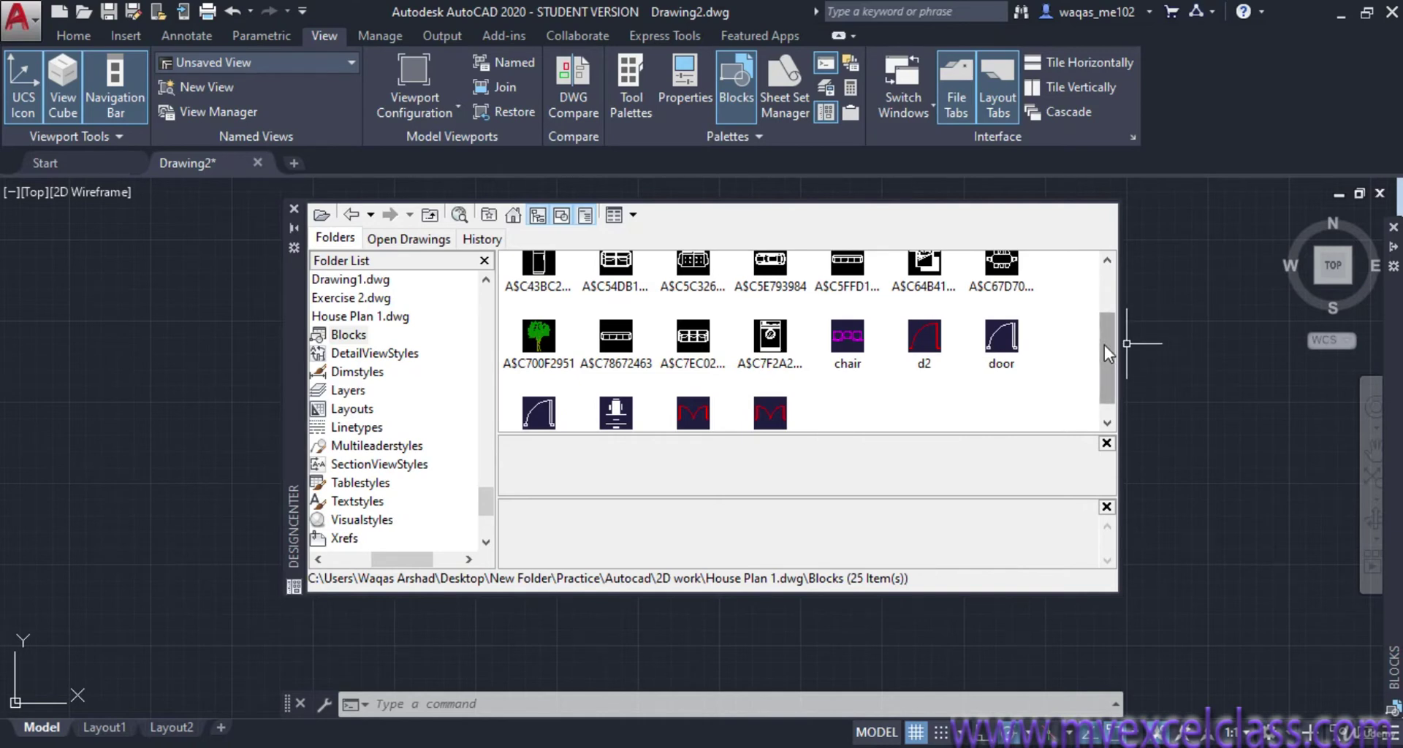
left_click_drag(1103, 345, 1109, 282)
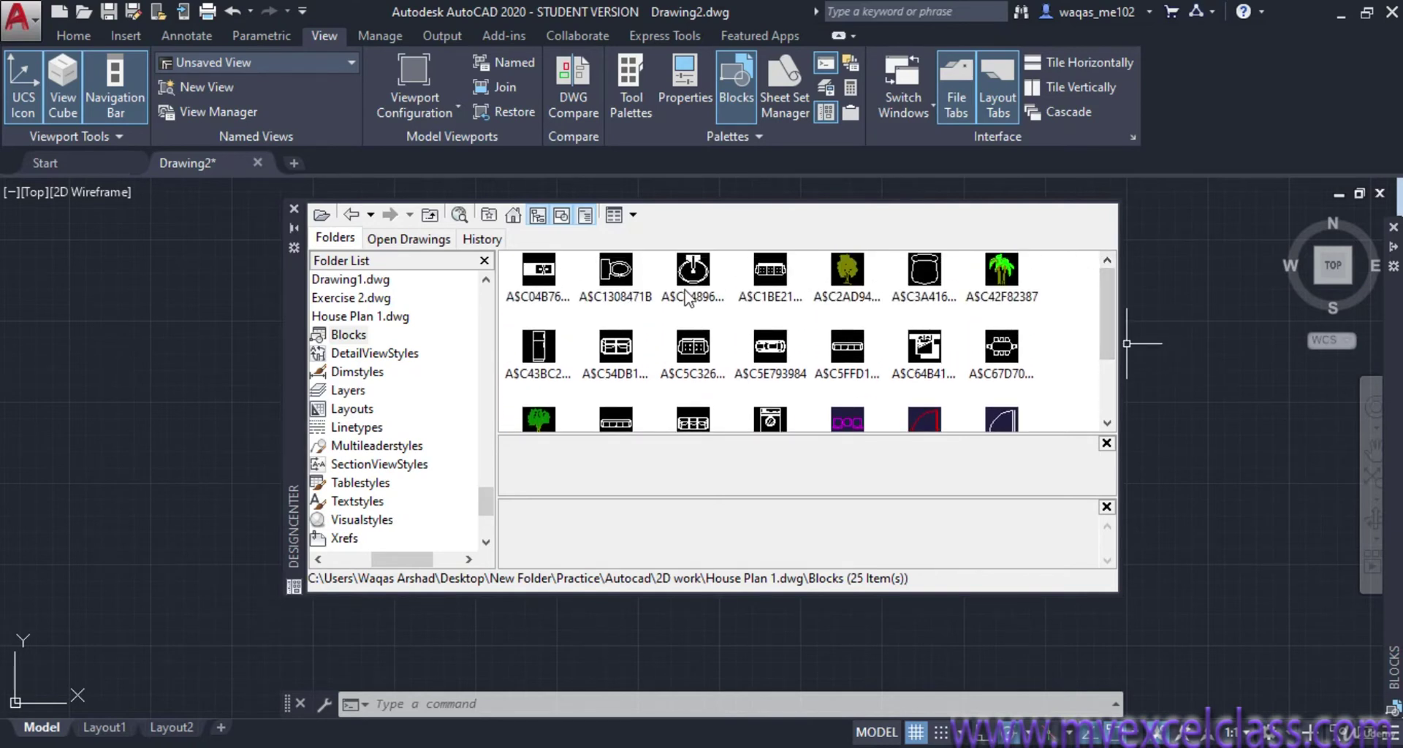
- Preview the toilet block A$C1308471B and the door block d2 from House Plan 1.dwg
left_click(618, 278)
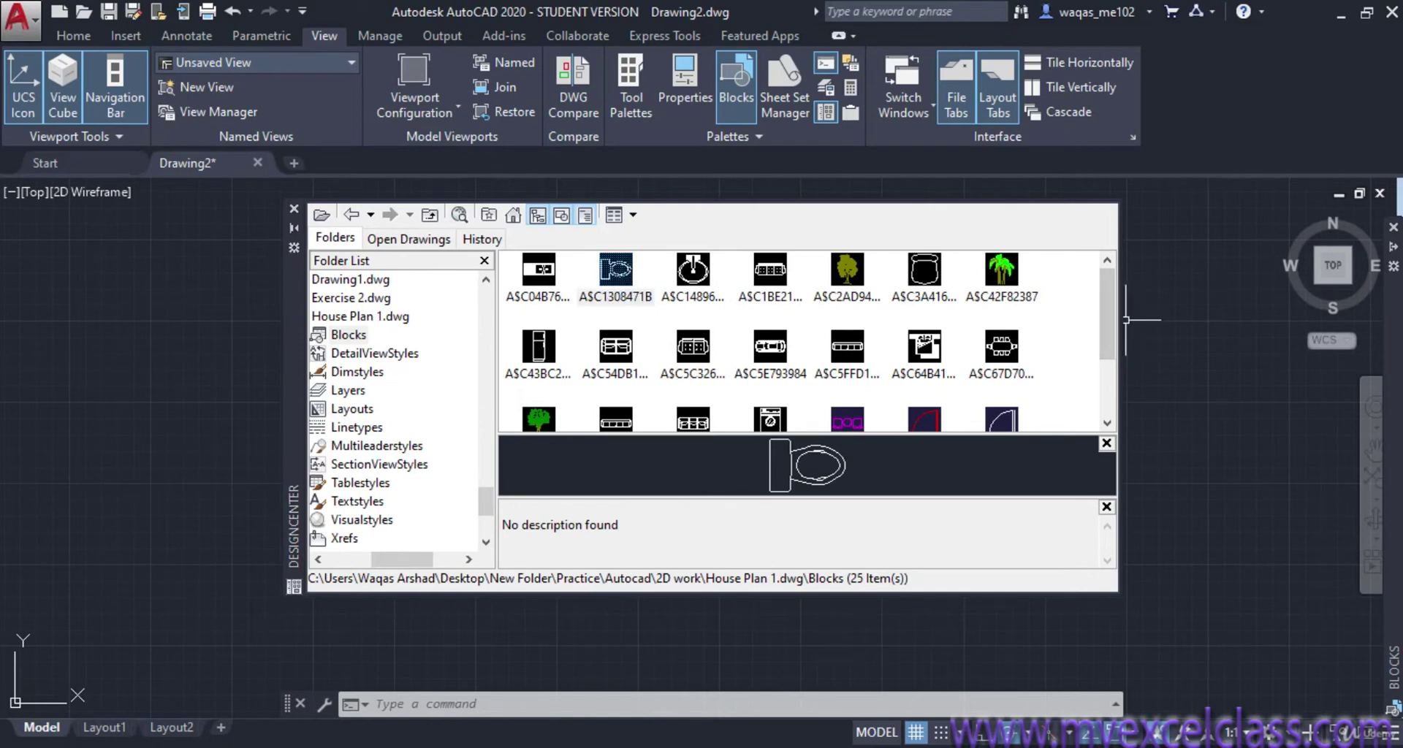
left_click_drag(1106, 317, 1109, 371)
left_click(931, 346)
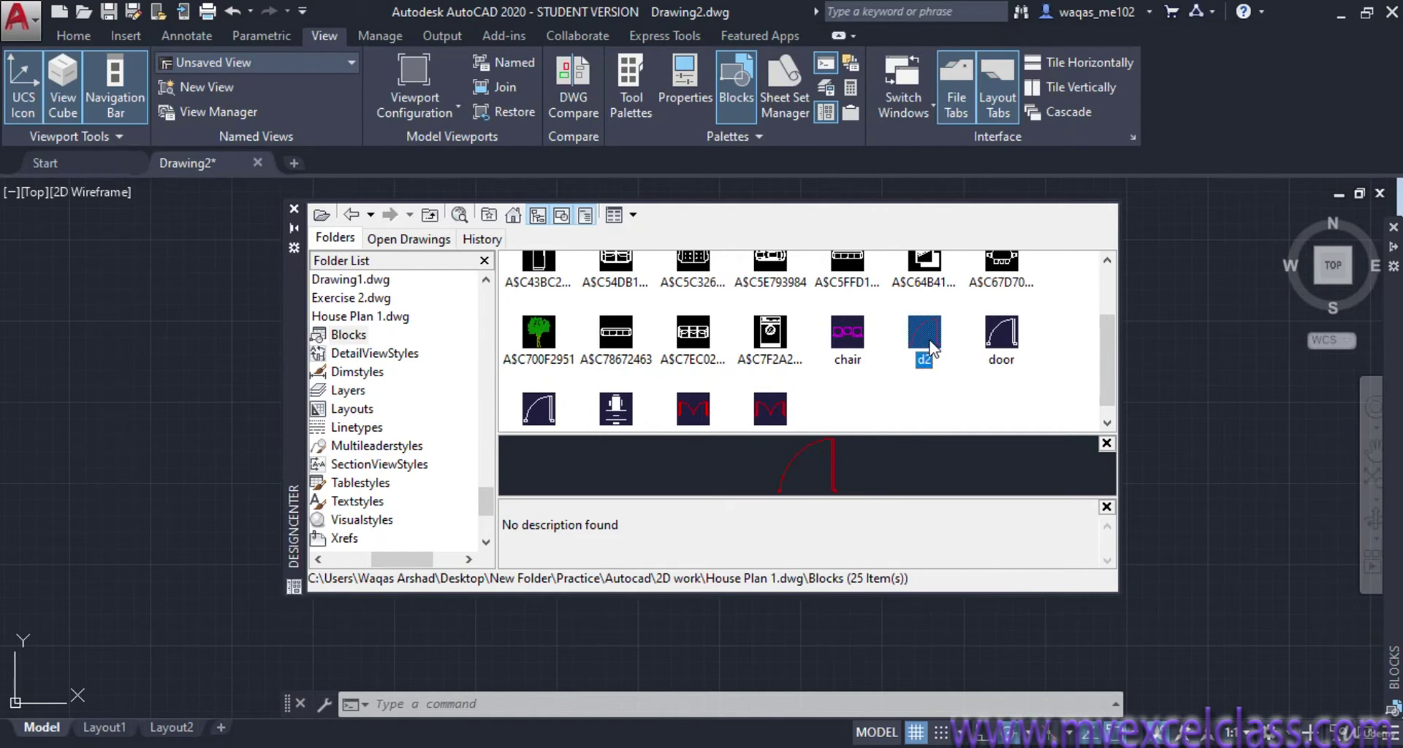
scroll(941, 342, "up", 1)
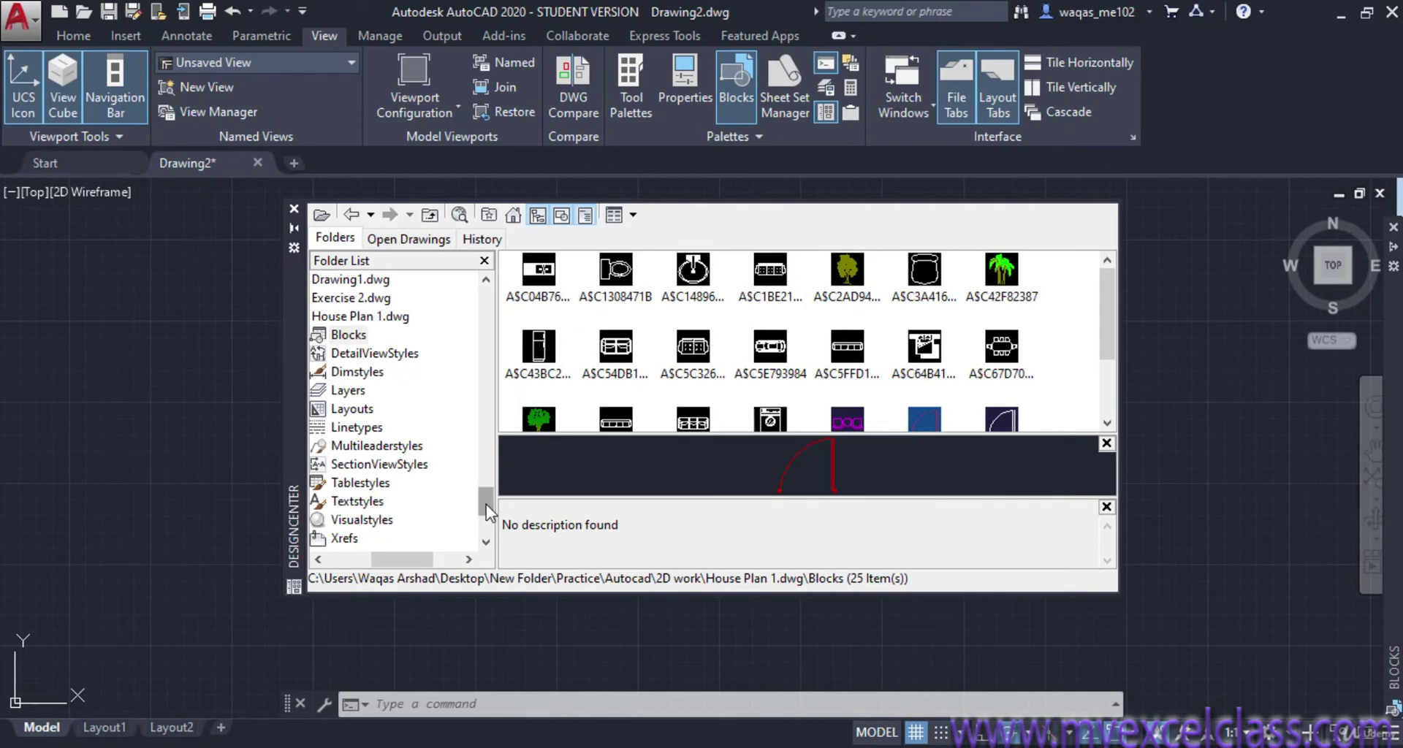
- Browse the DesignCenter folder tree up to Desktop, viewing the contents of Autodesk AdSSO and Batch Print for Revit 2020
mouse_move(486, 506)
left_mouse_down()
mouse_move(482, 530)
mouse_move(482, 486)
left_mouse_up()
scroll(409, 394, "up", 10)
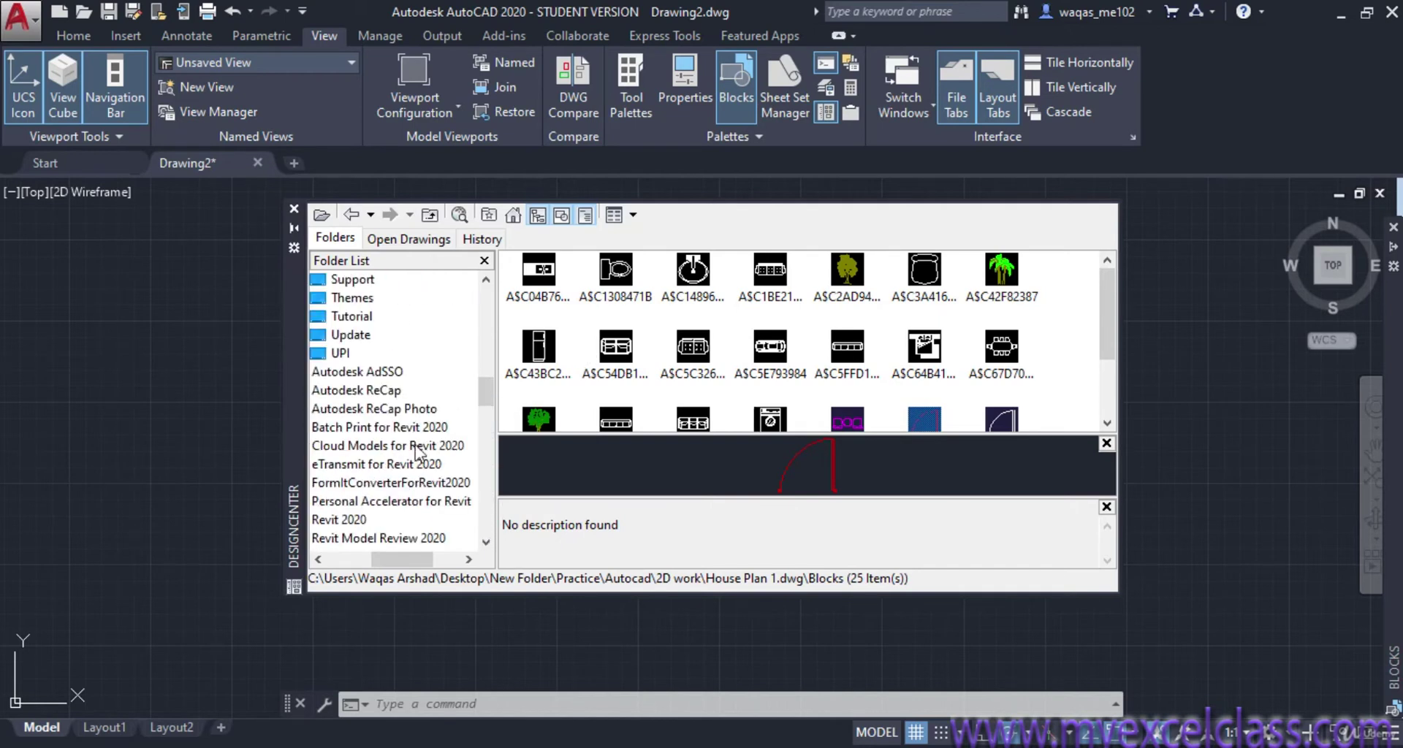
left_click_drag(369, 559, 326, 560)
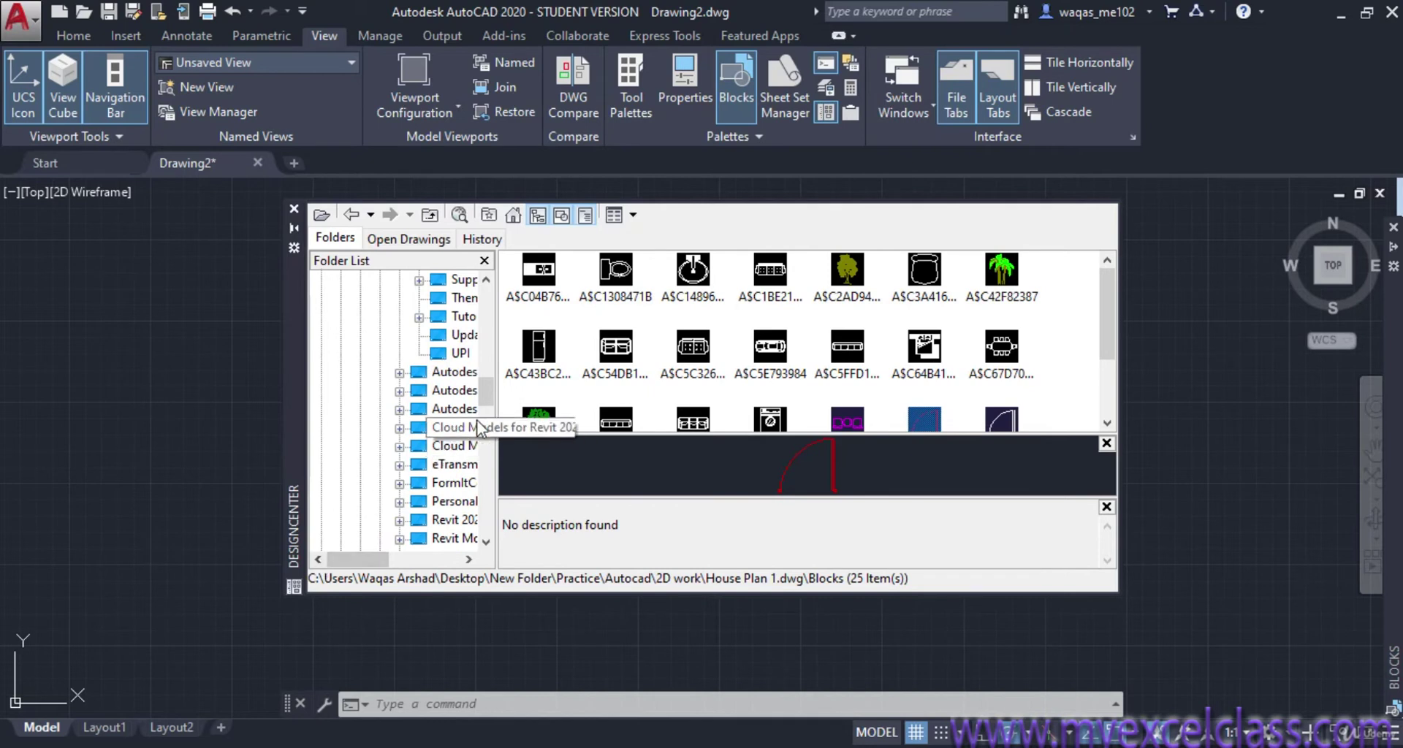
left_click(437, 374)
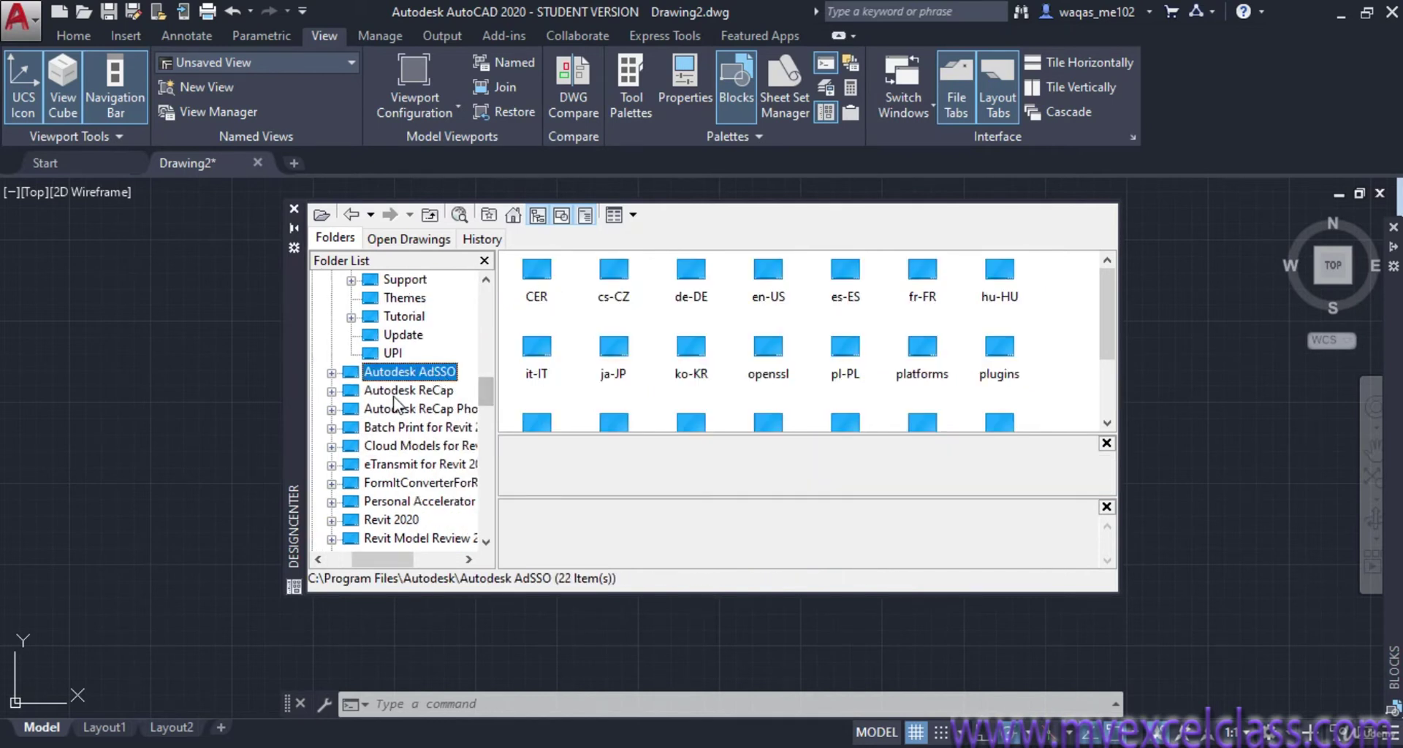
left_click(406, 428)
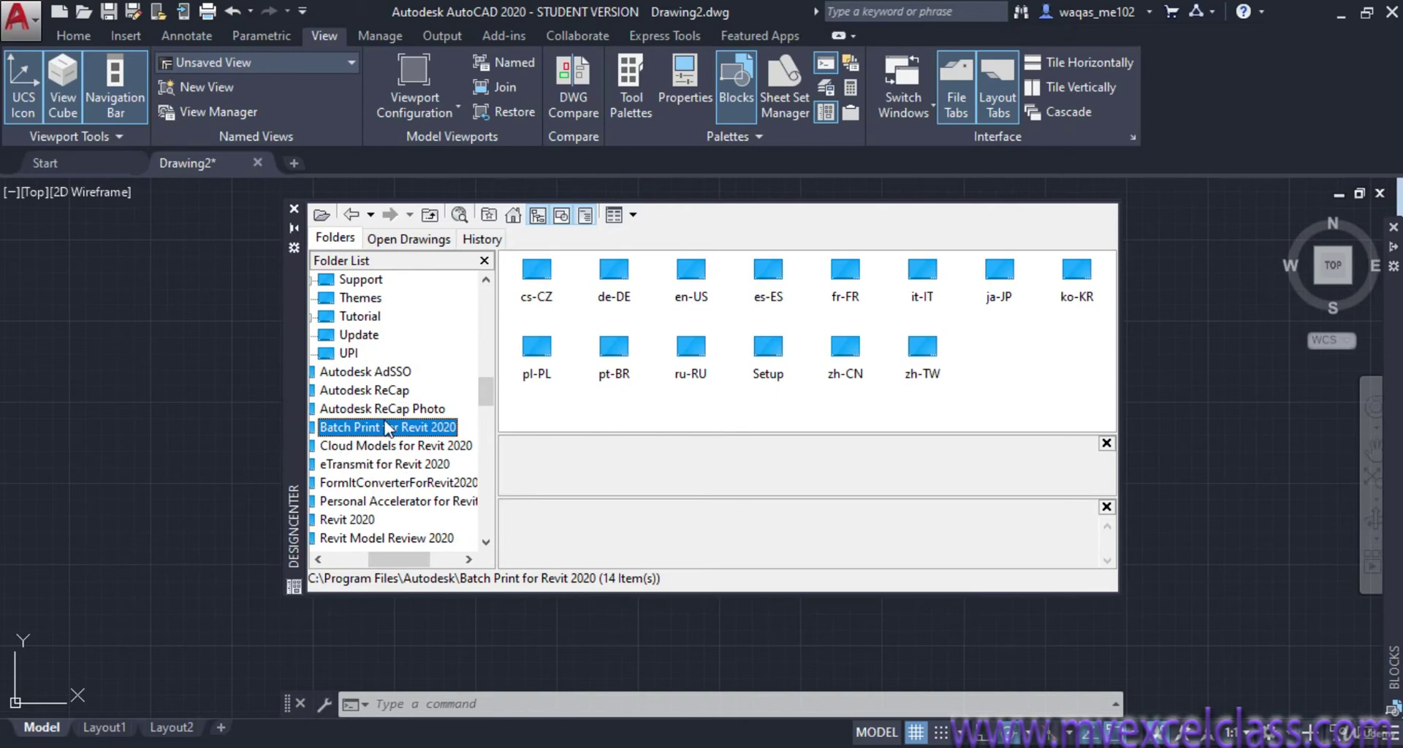
scroll(397, 391, "up", 5)
scroll(396, 391, "up", 5)
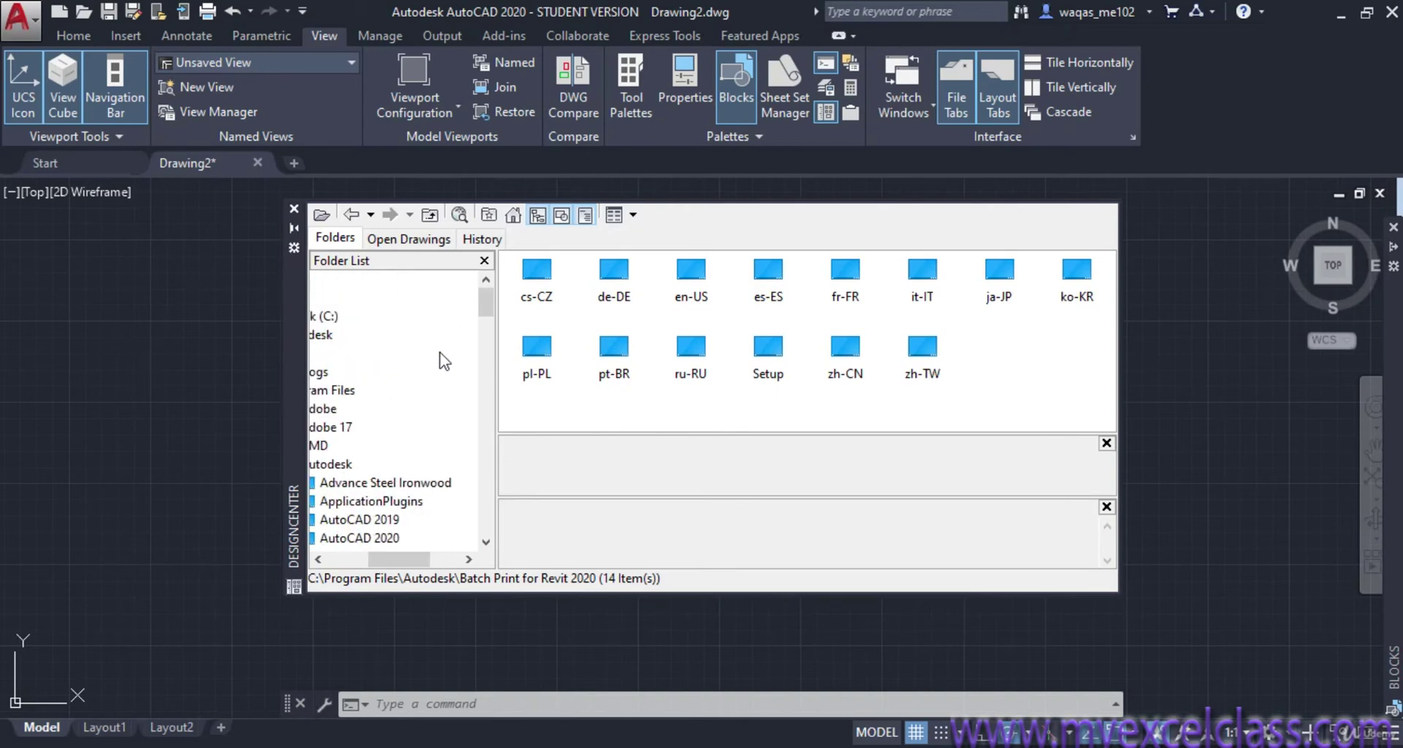
left_click(355, 557)
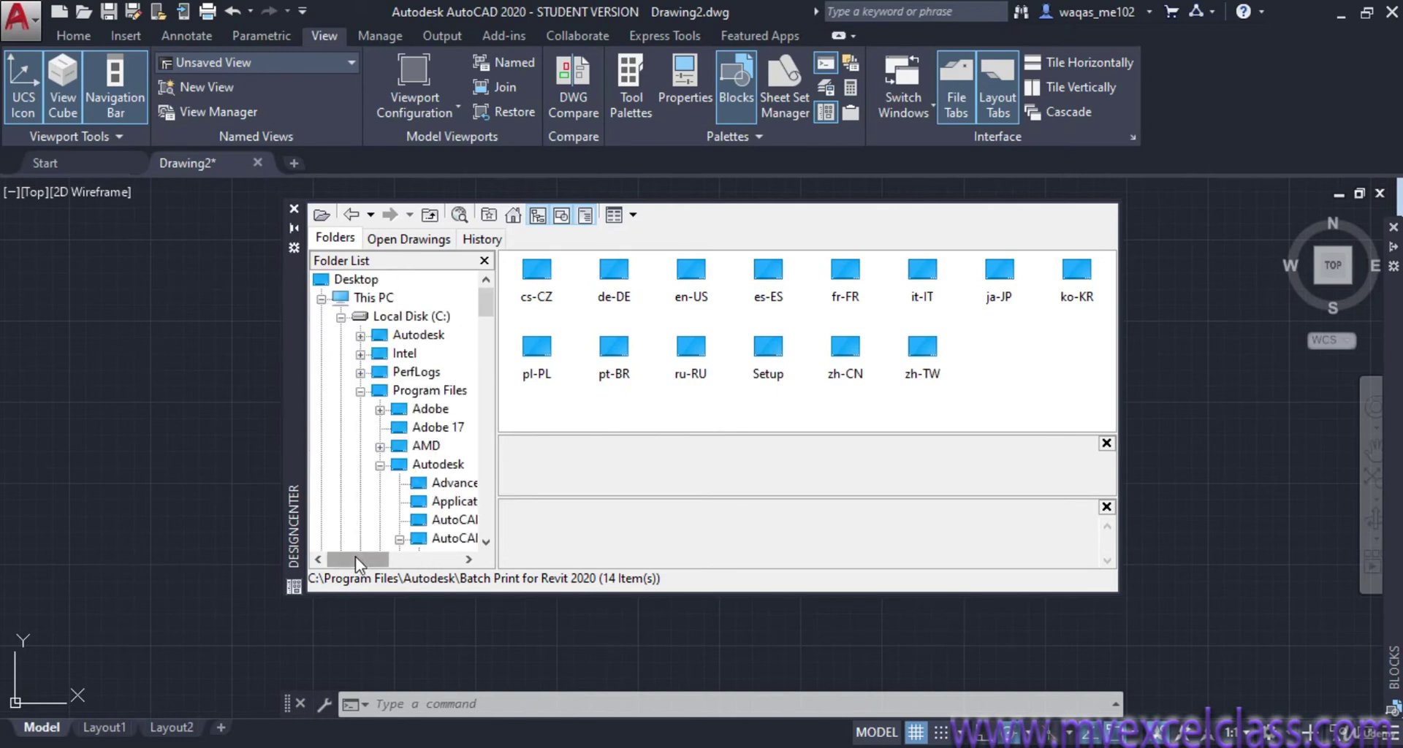
- Open the DesignCenter search and set it to look for Blocks in My Computer
left_click(460, 215)
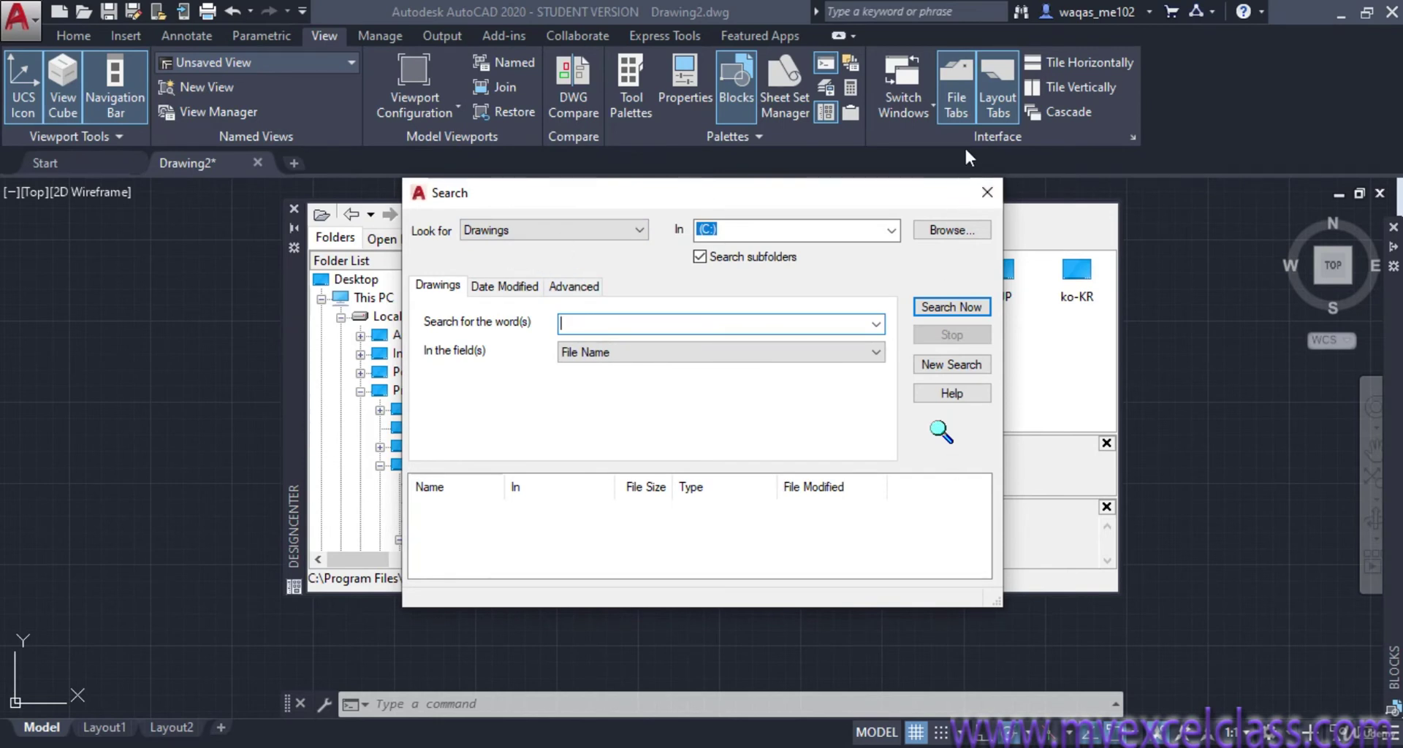
left_click(615, 231)
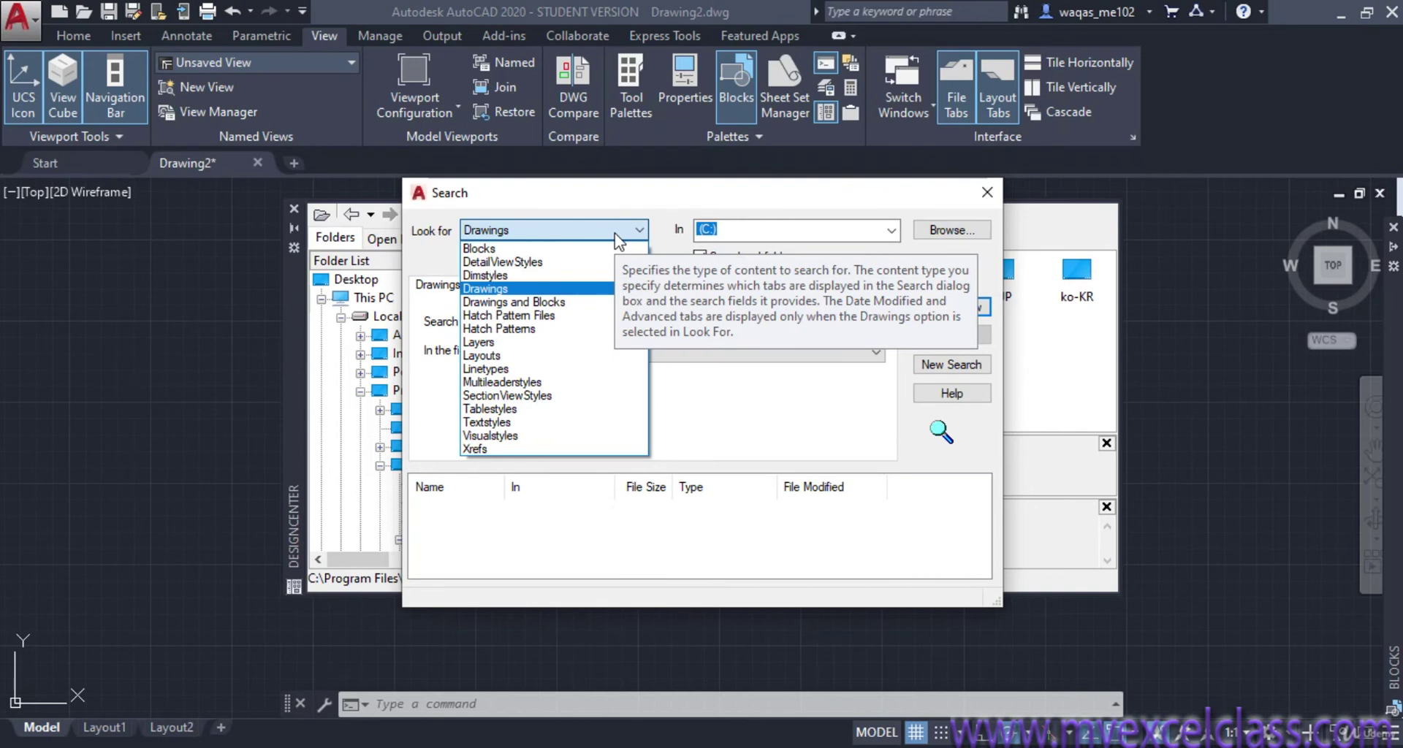
left_click(515, 249)
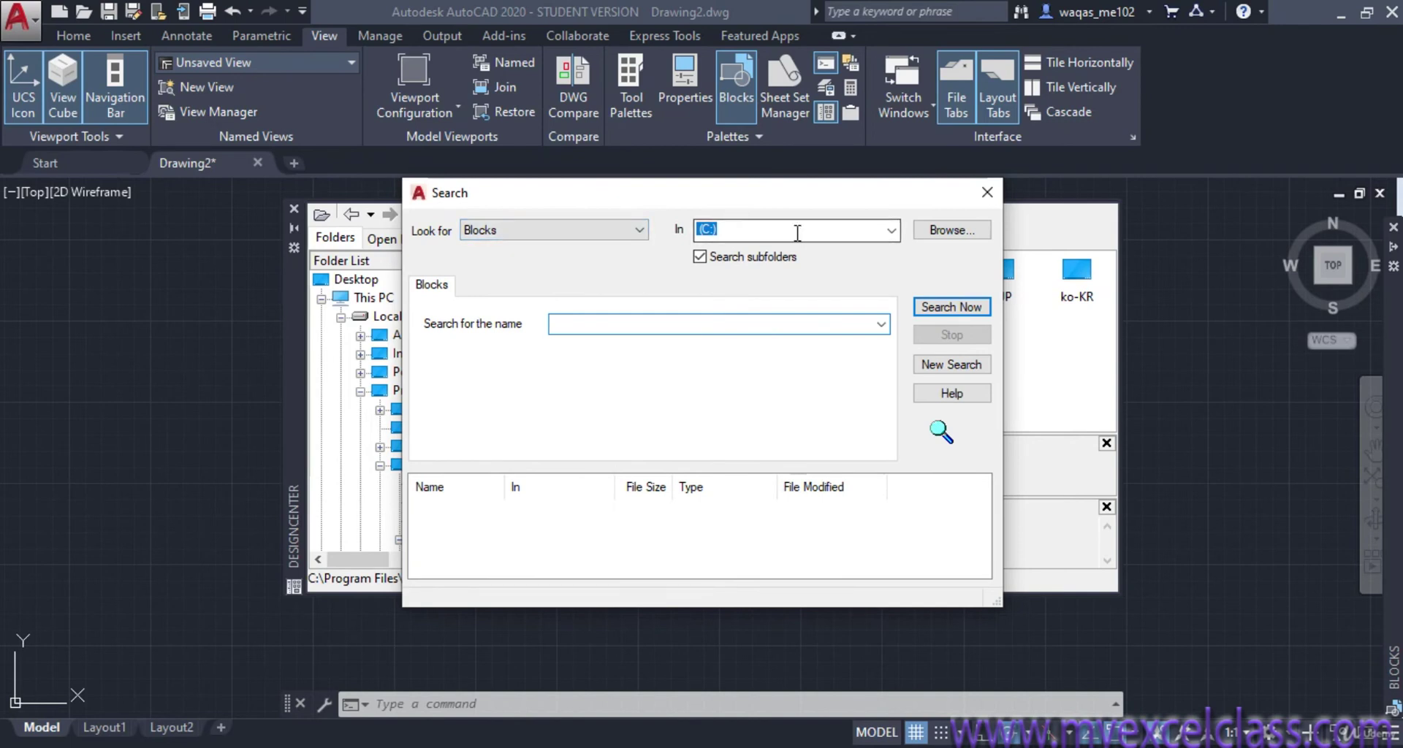
left_click(892, 231)
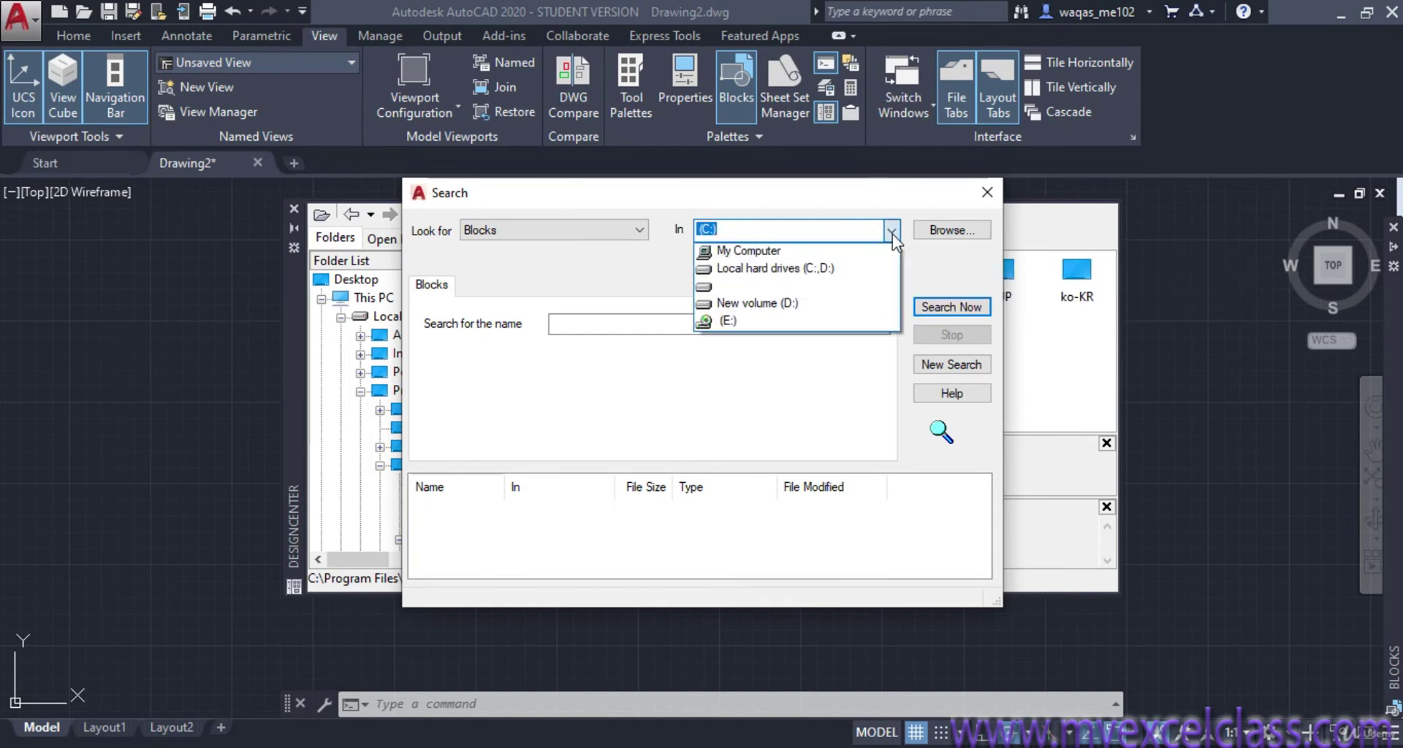
left_click(892, 233)
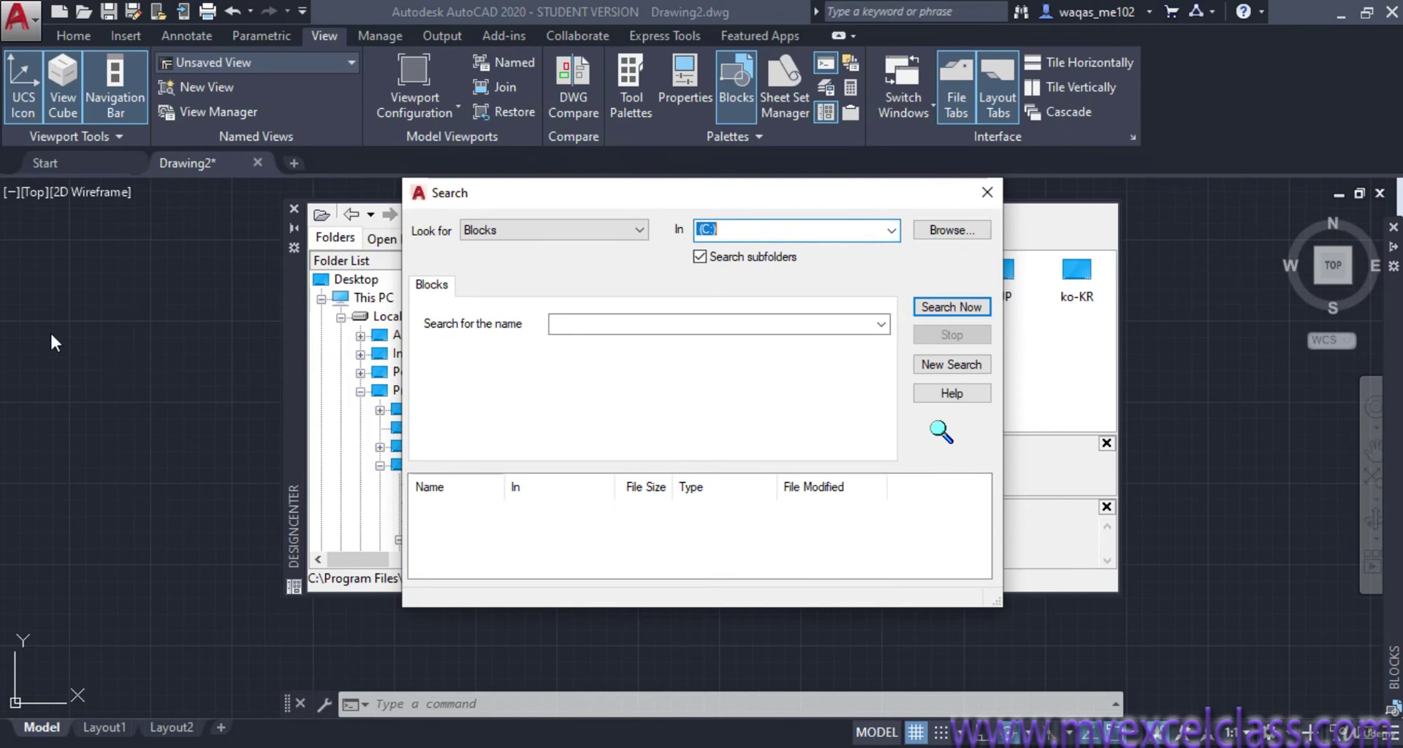
left_click(892, 231)
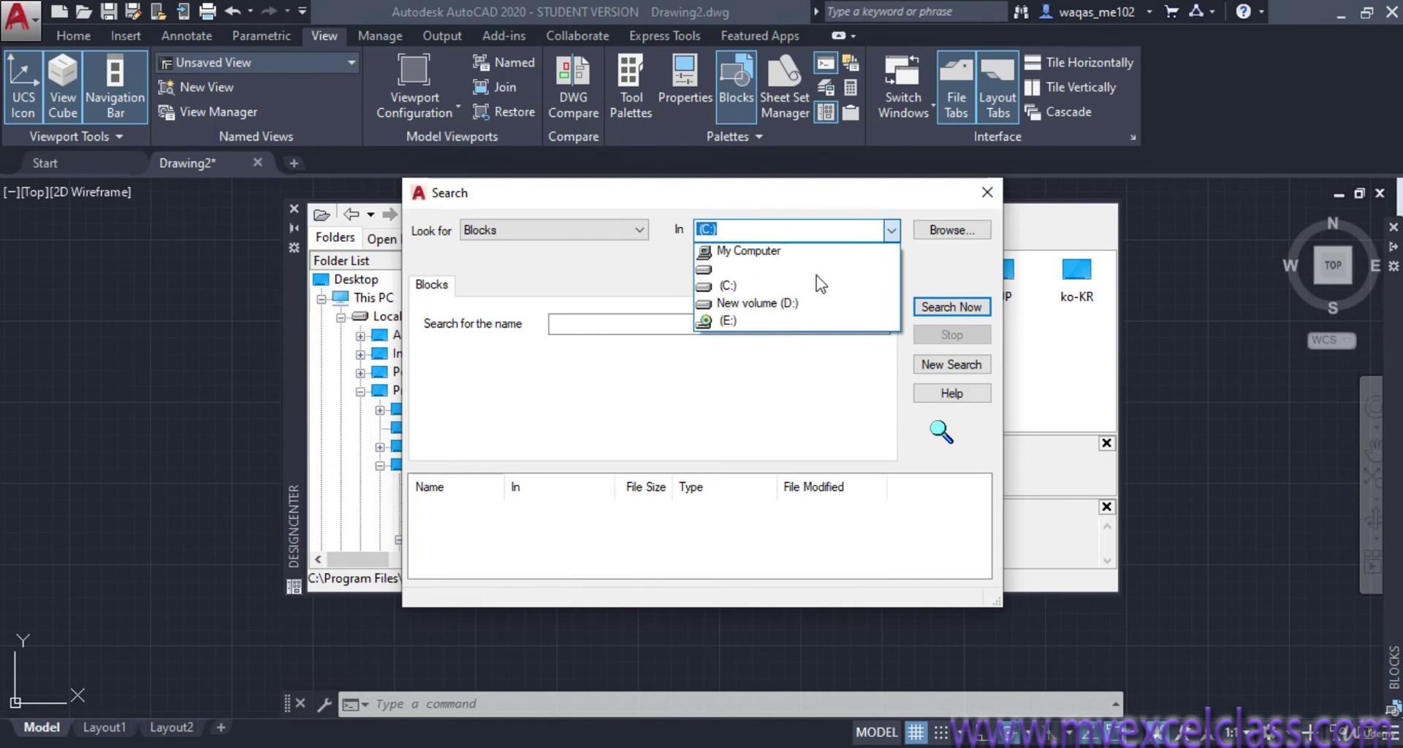
left_click(748, 250)
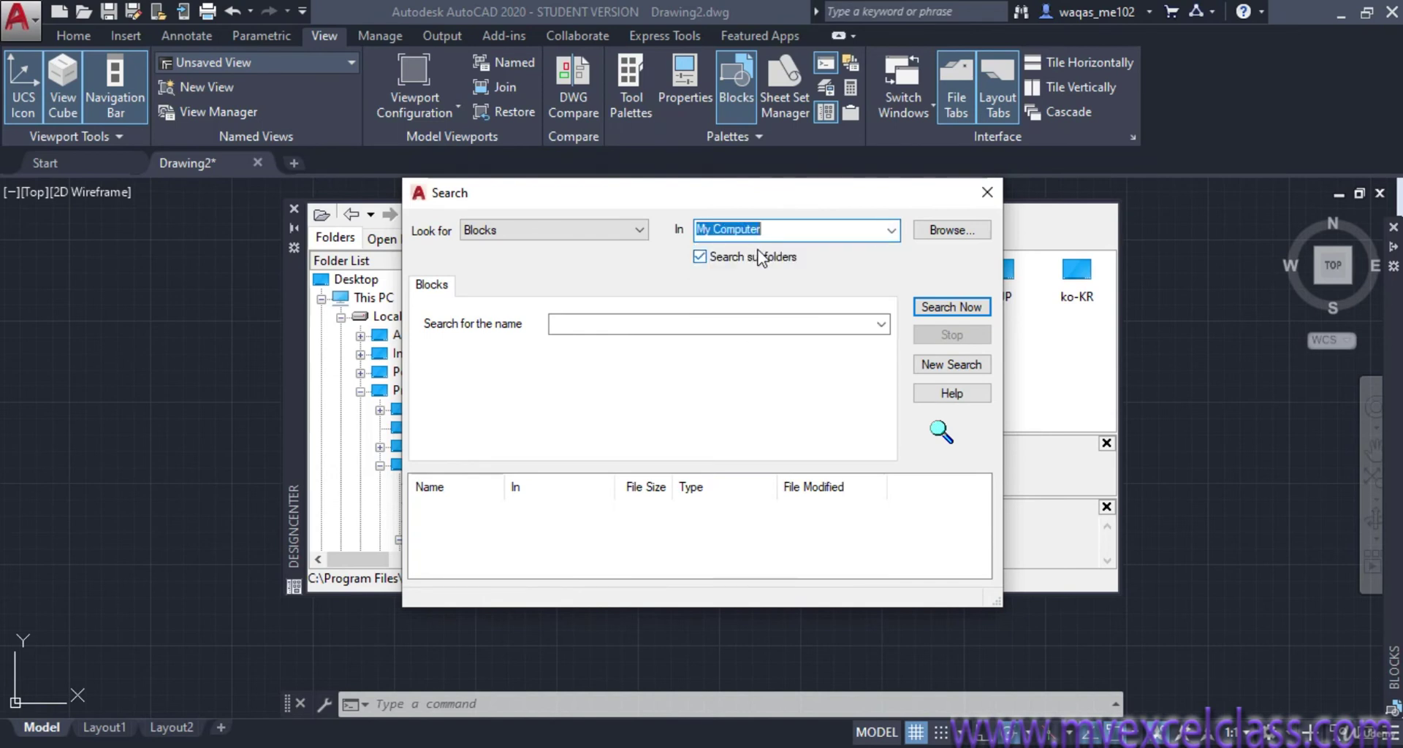
left_click(891, 230)
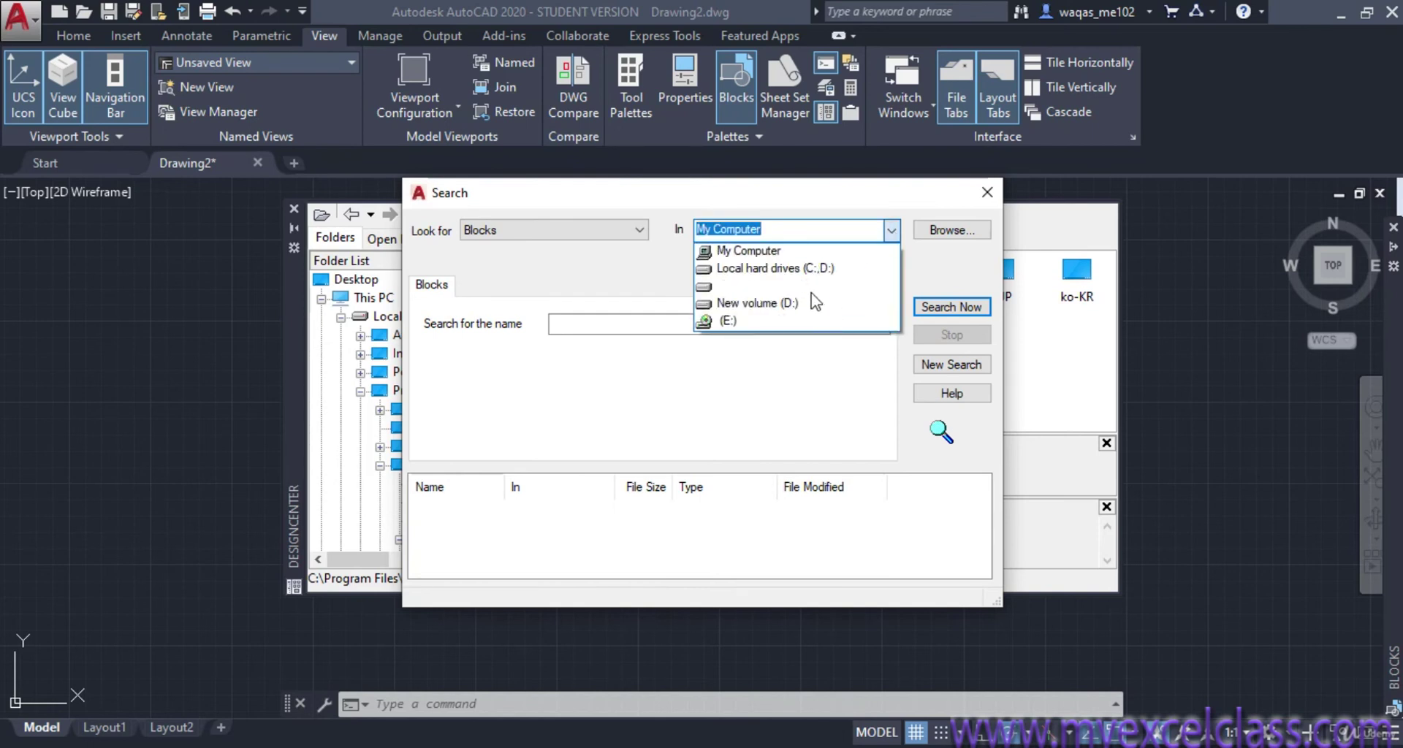
left_click(799, 251)
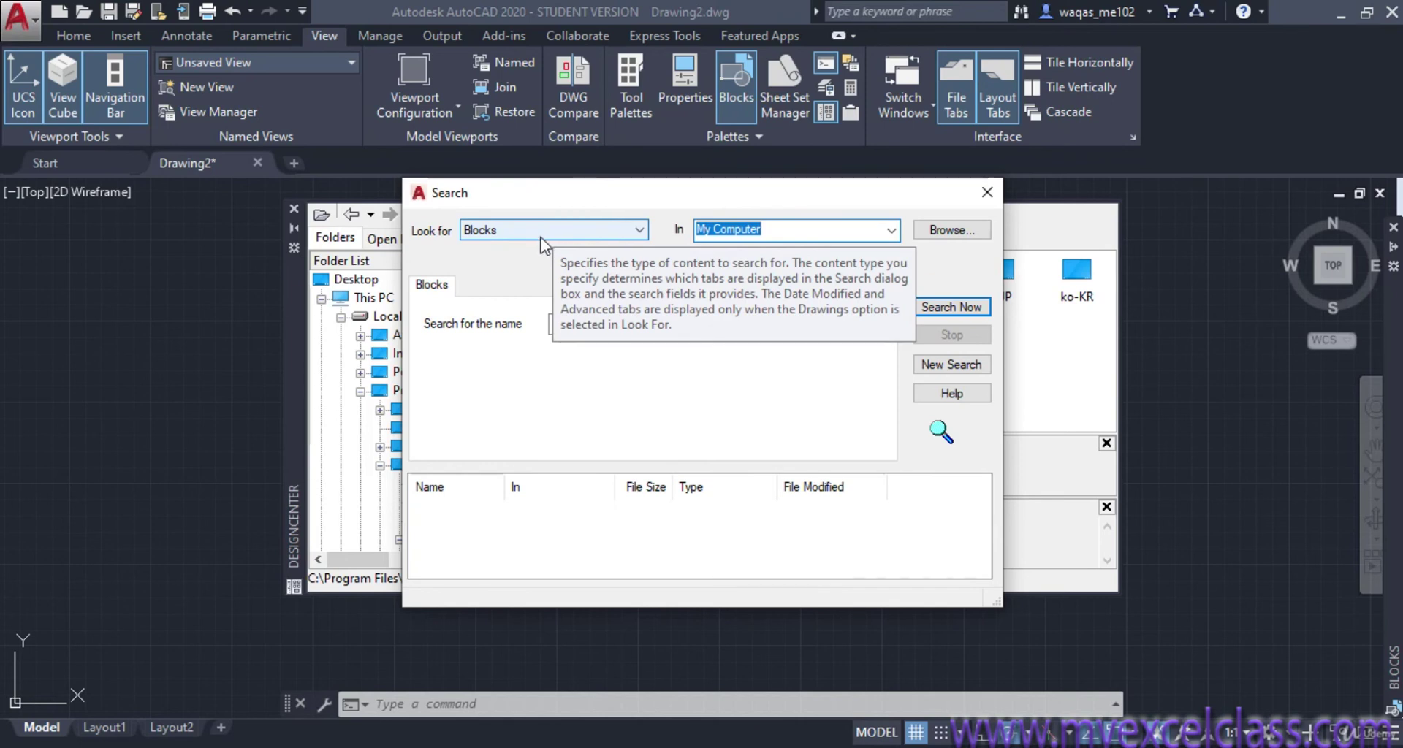
- Examine the search location and block name fields, and close the Search dialog without running a search
left_click(869, 230)
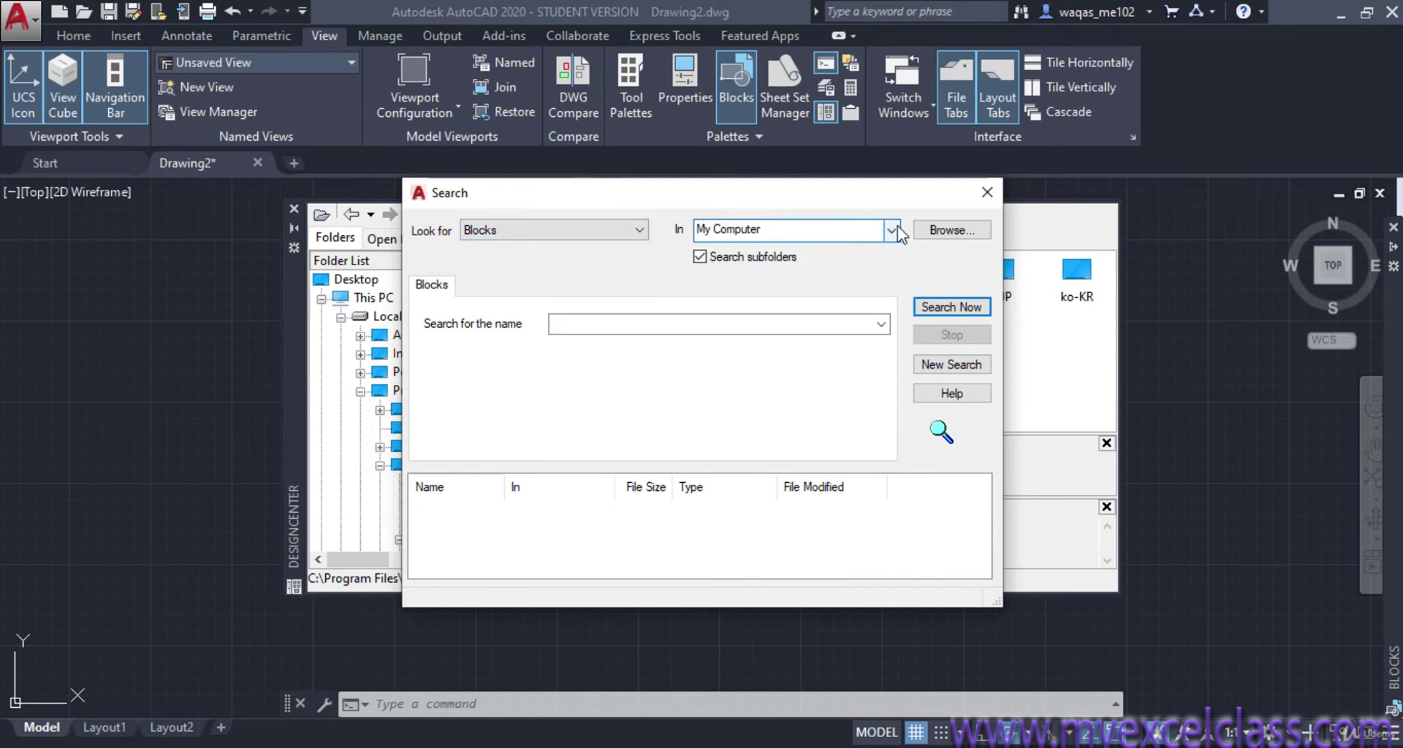
left_click(894, 229)
left_click(894, 231)
left_click(636, 321)
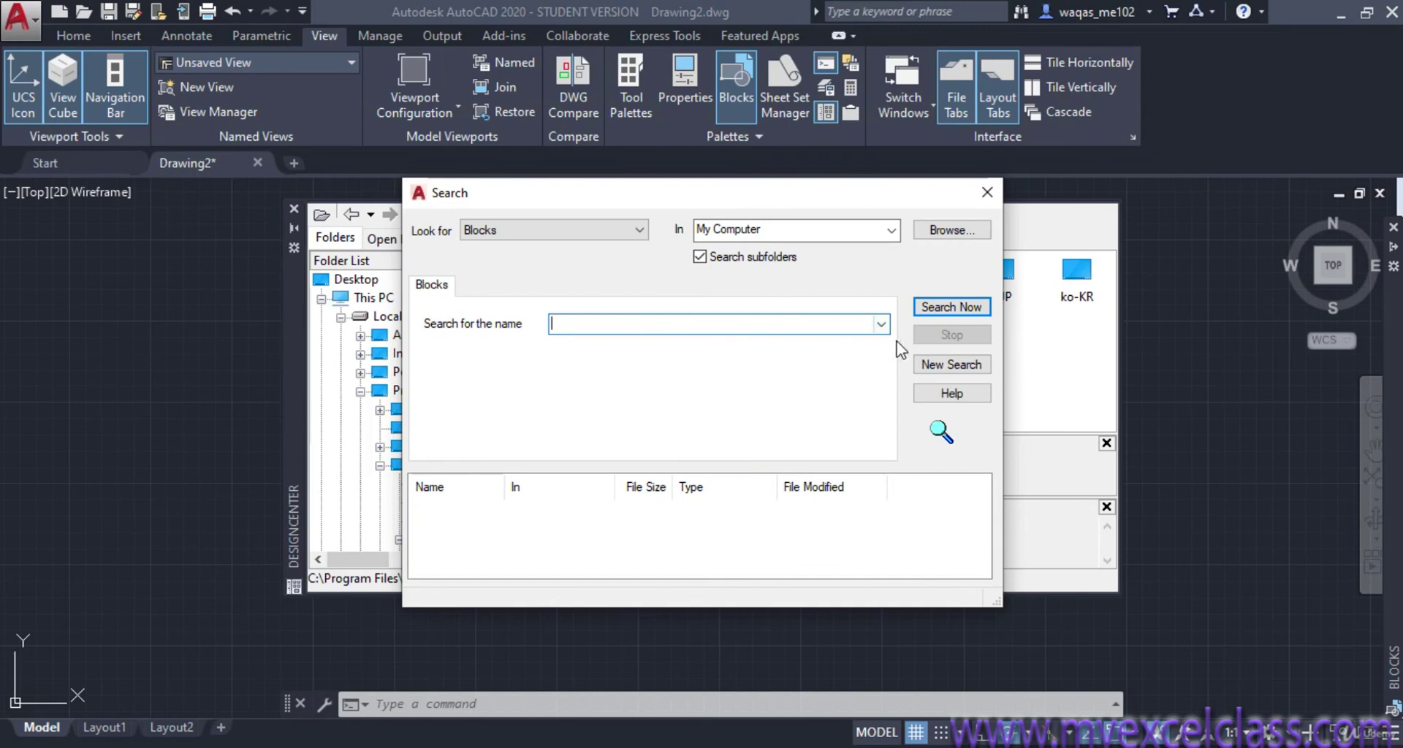
left_click(988, 195)
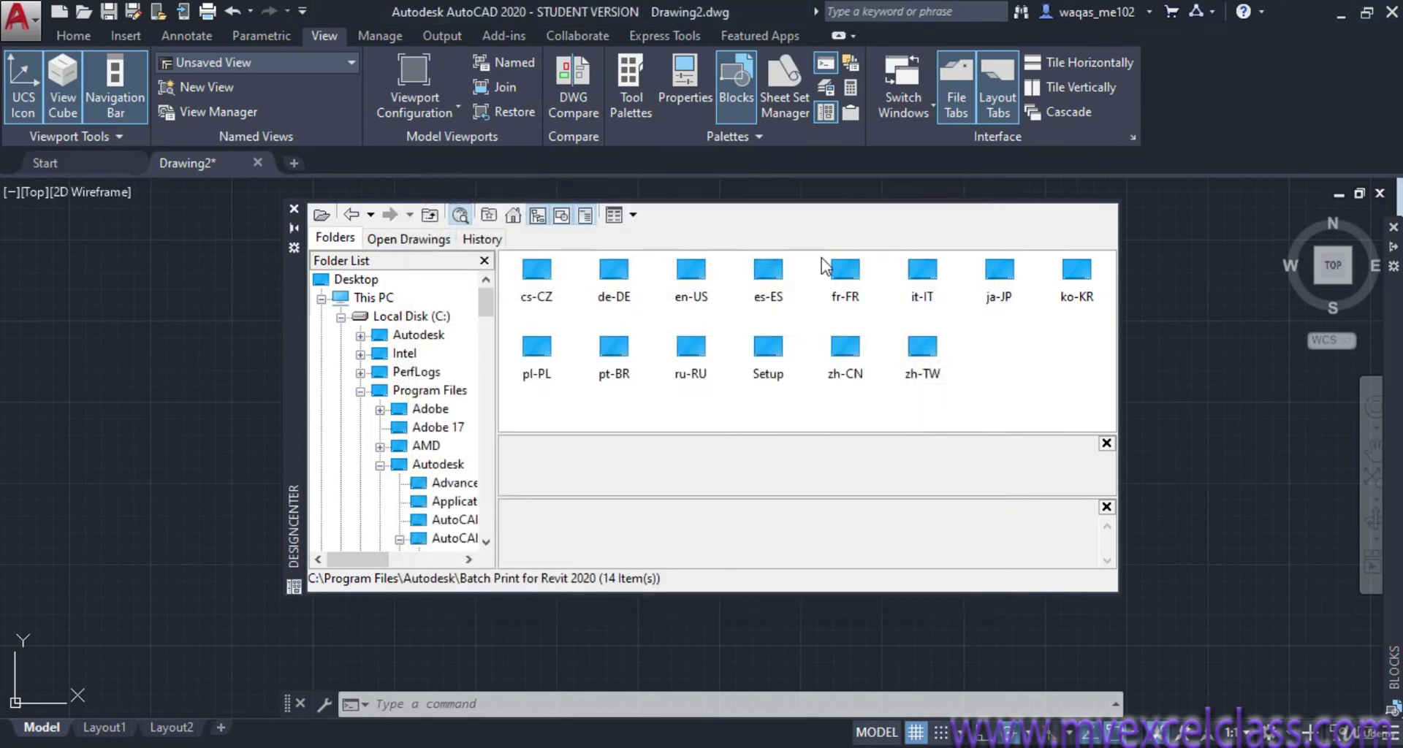
- View the Autodesk favorites folder, and go from the home folder Sample into en-us\Dynamic Blocks to view its drawings
left_click(489, 216)
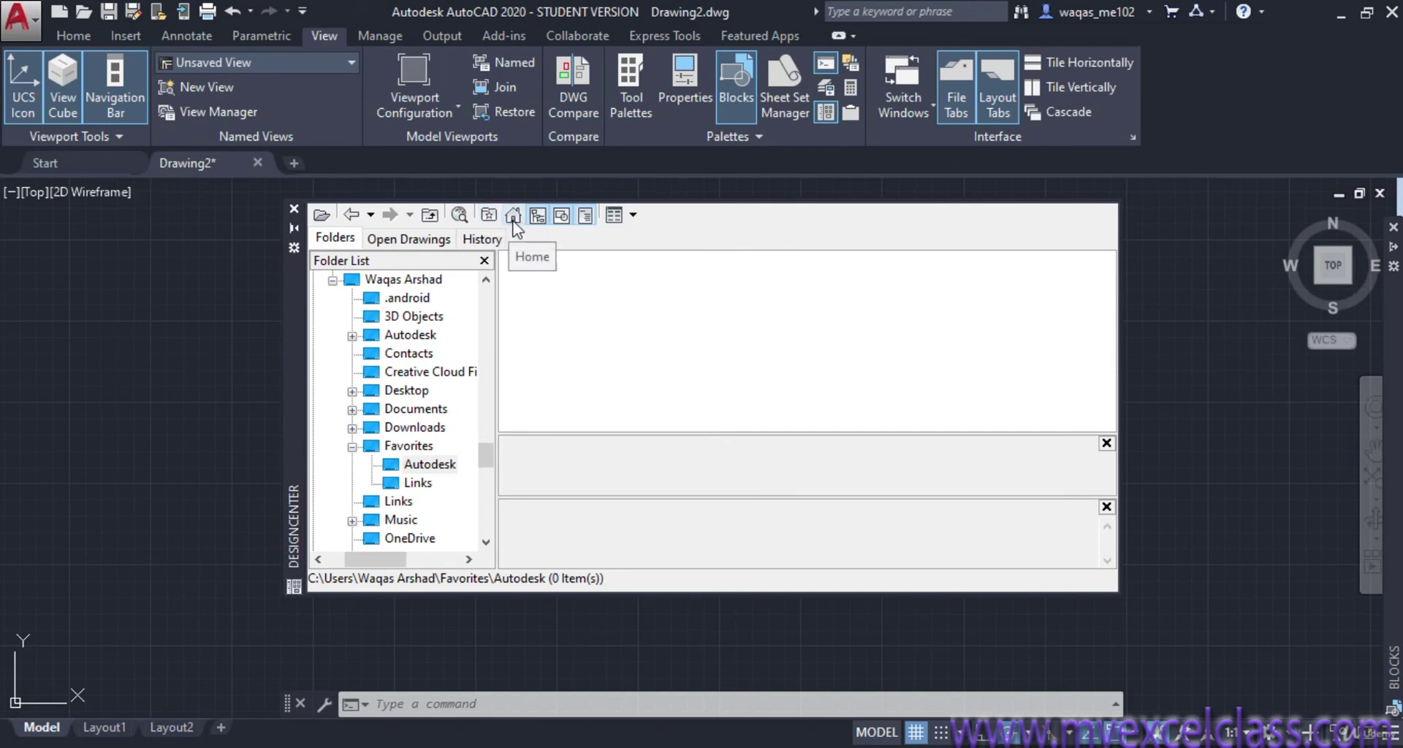
left_click(513, 221)
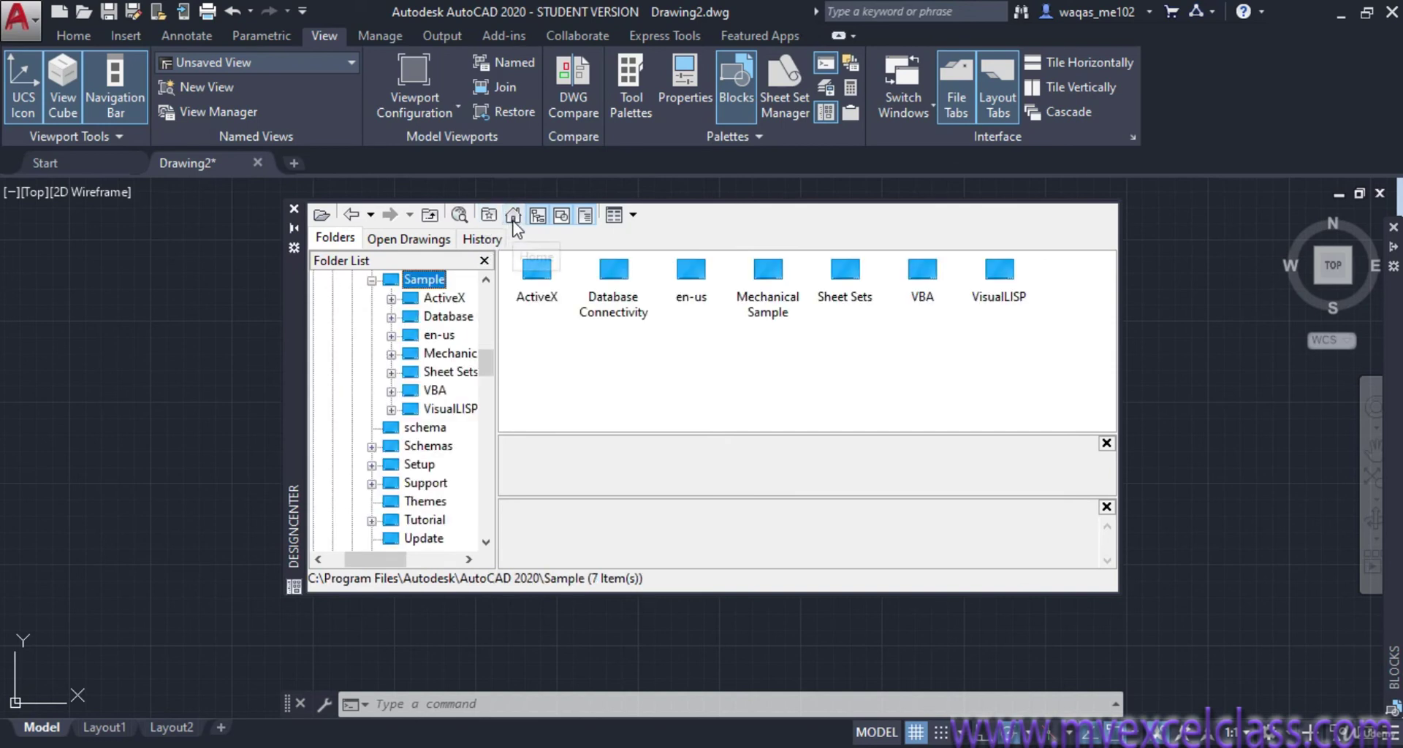
double_click(673, 276)
double_click(617, 282)
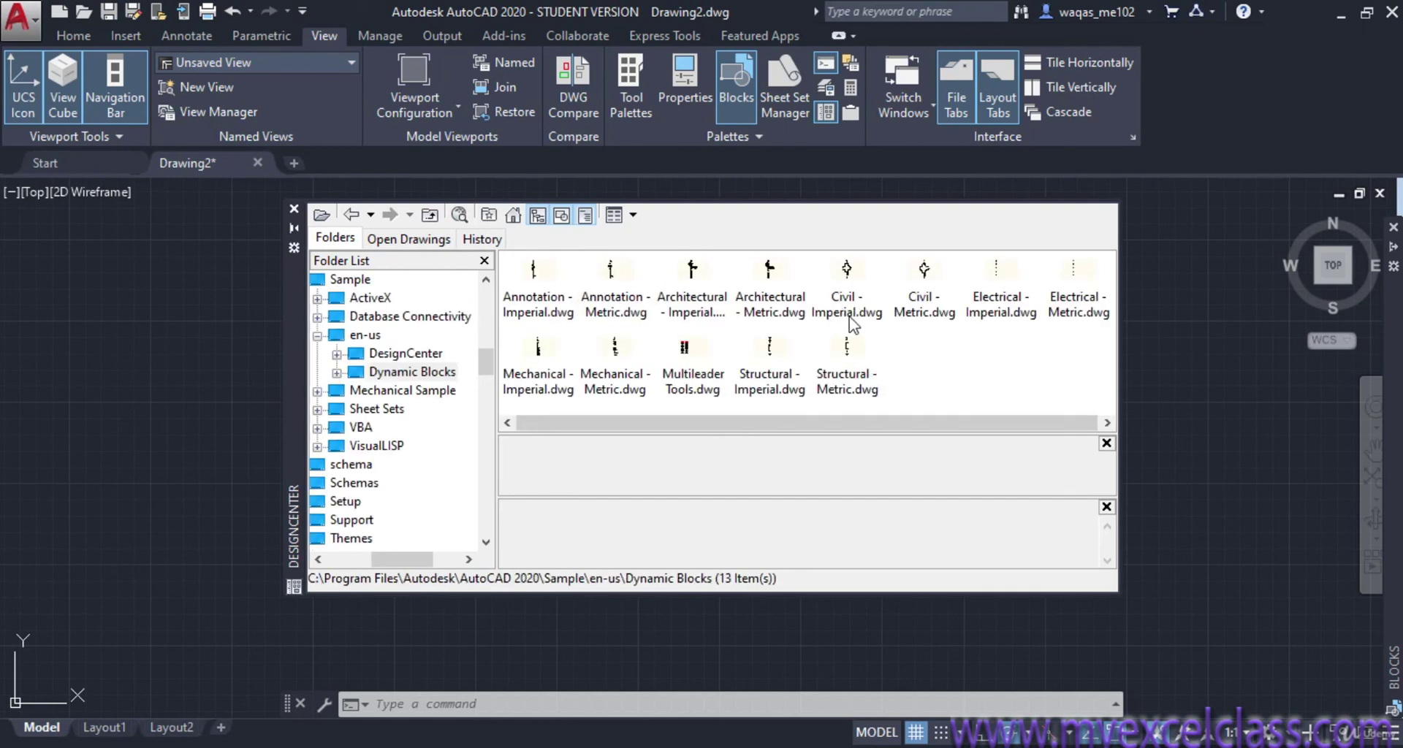
- View the drawings in the en-us\DesignCenter folder from the home folder, and return to the Sample home folder
left_click(513, 214)
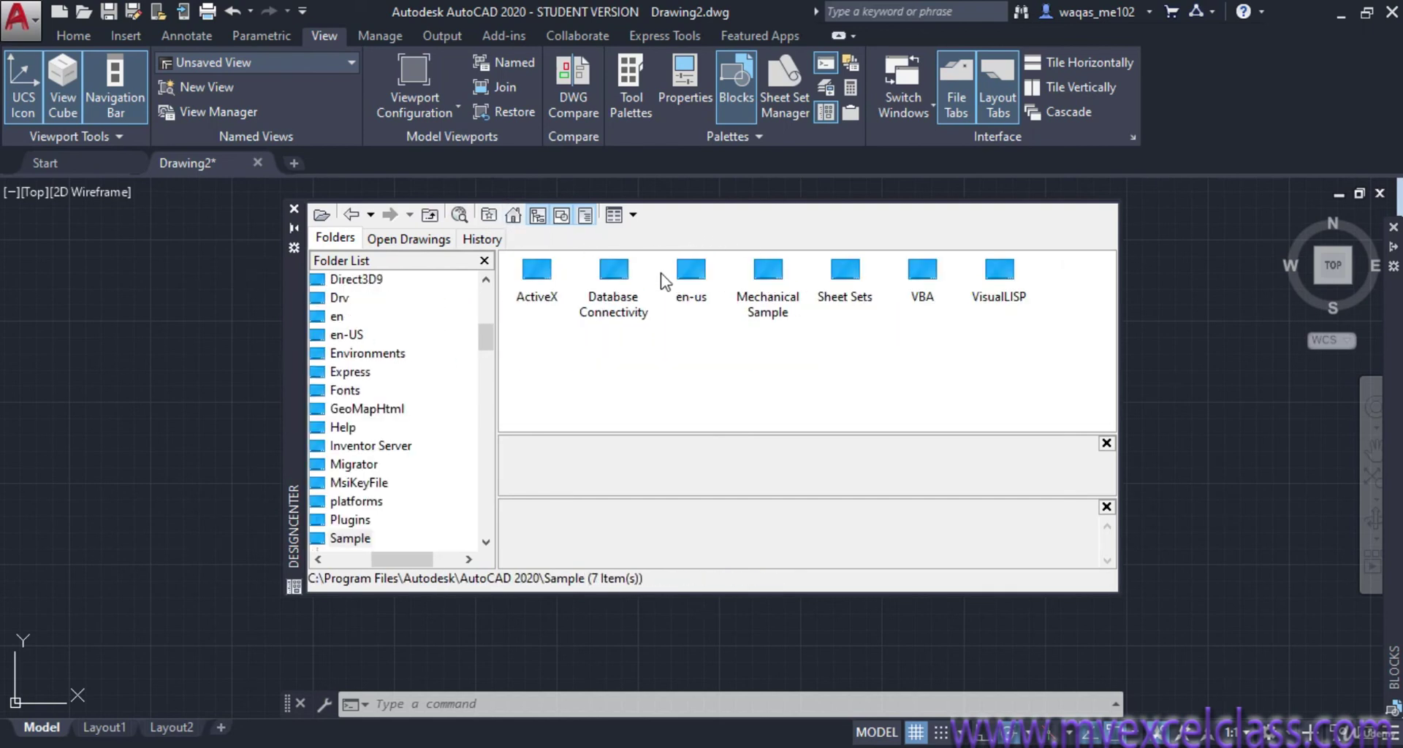
double_click(693, 282)
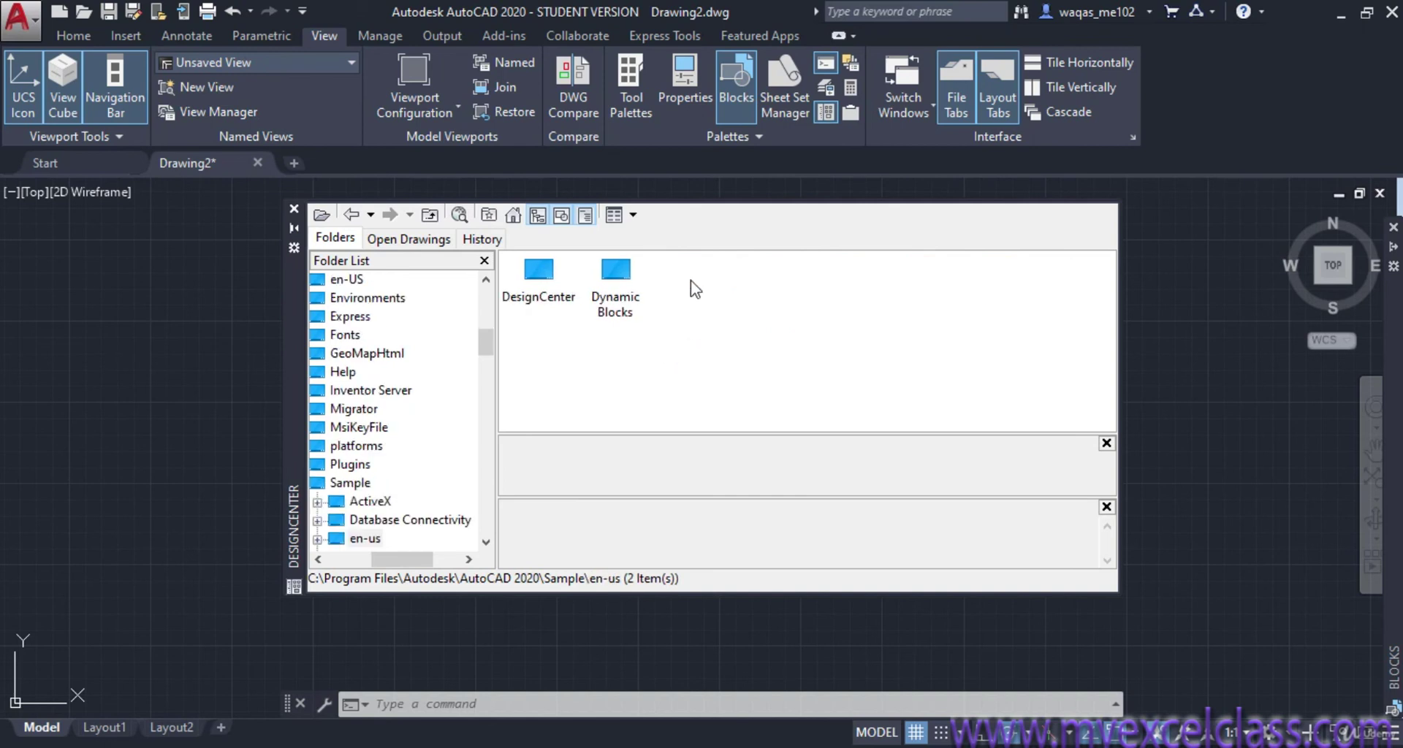
double_click(541, 282)
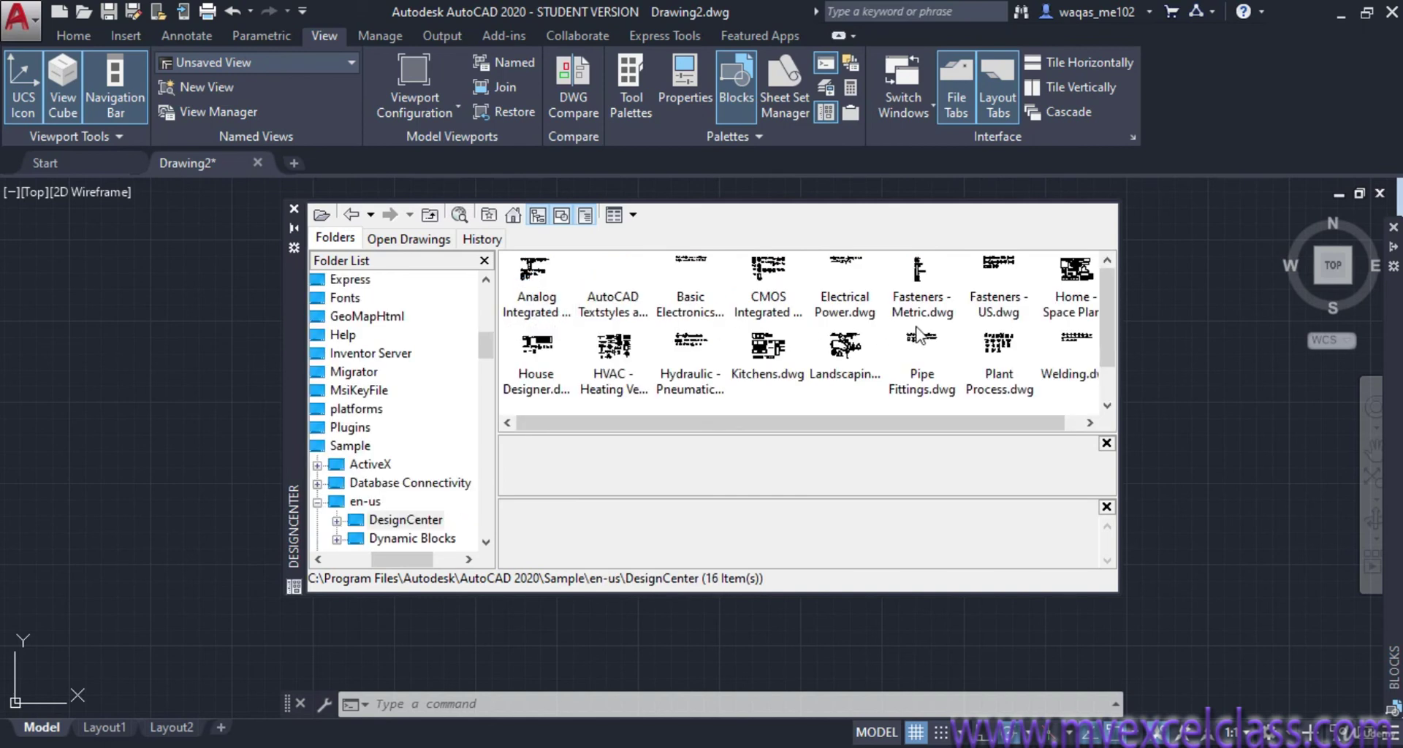
left_click(513, 215)
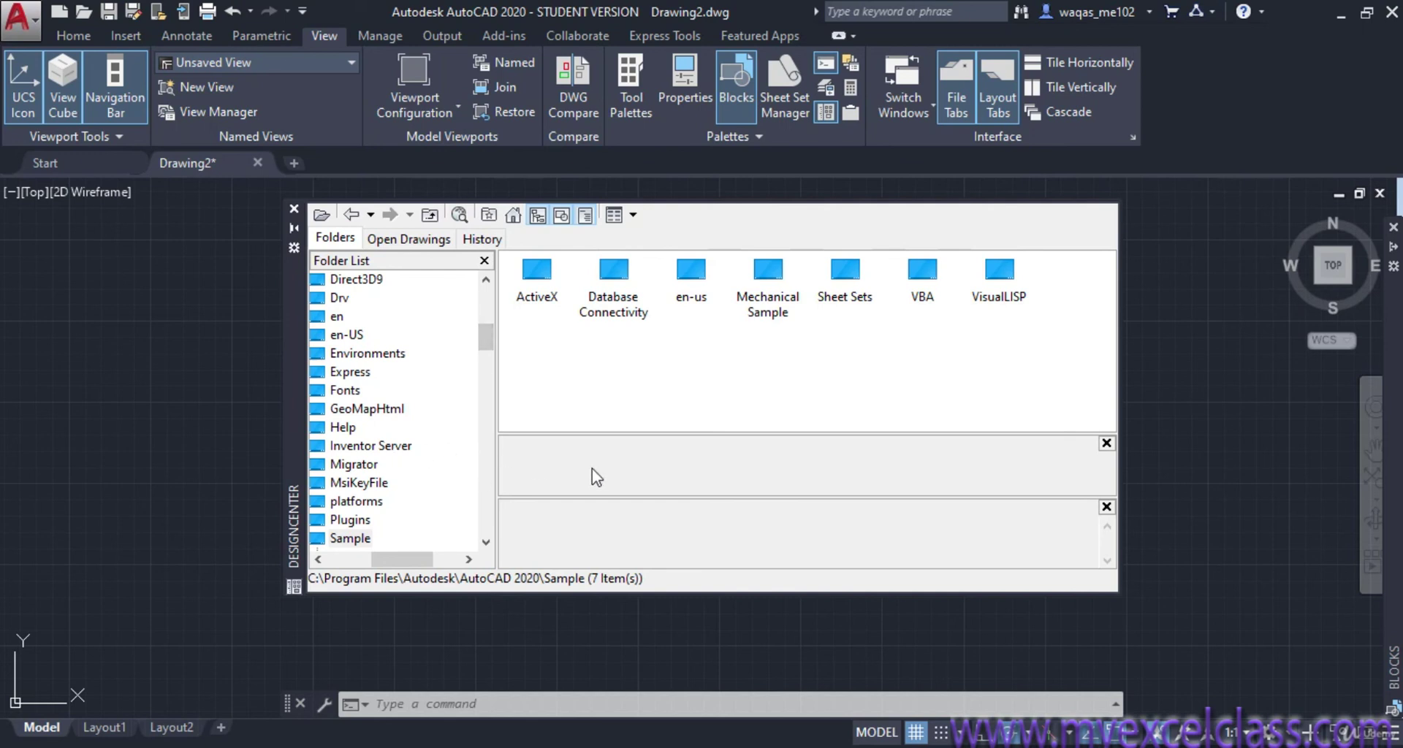
- Hide and restore the DesignCenter folder tree, and turn off the preview and description panes
left_click(541, 221)
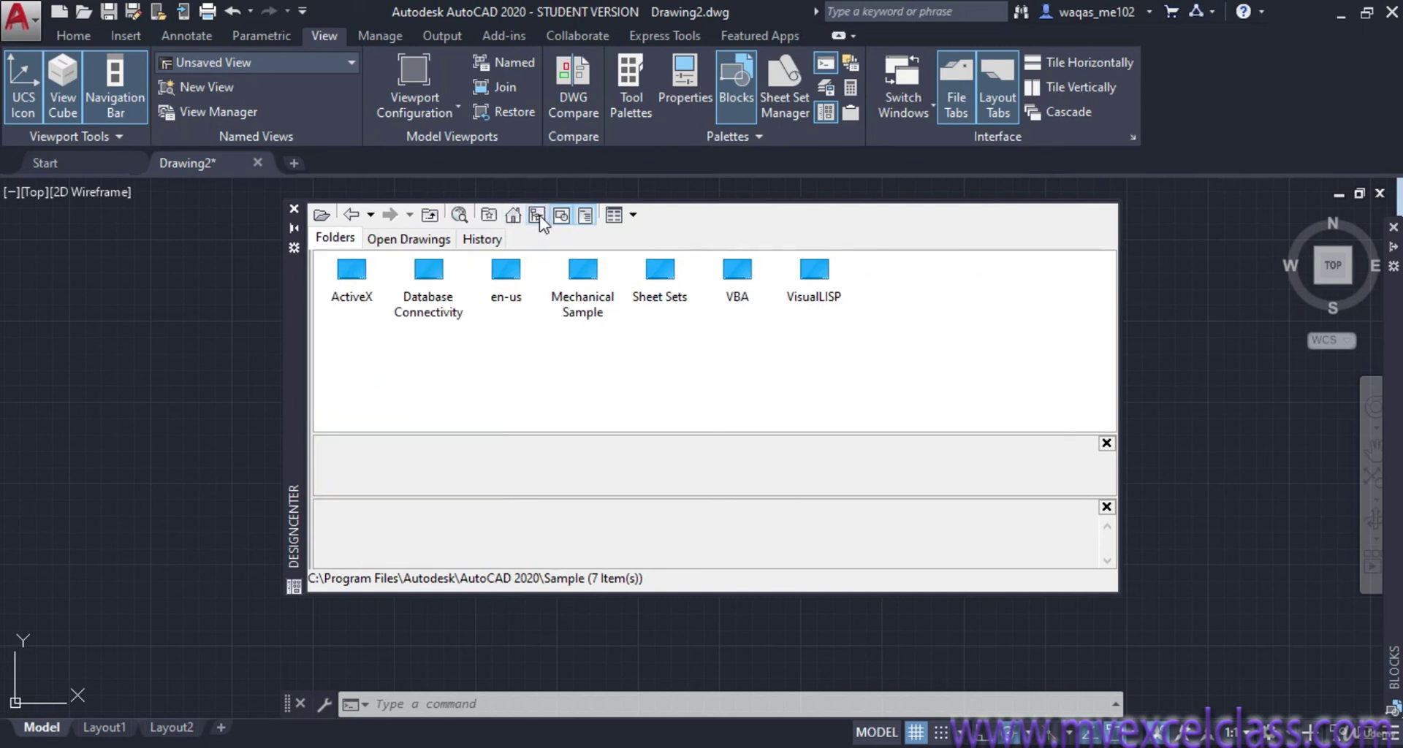
left_click(539, 214)
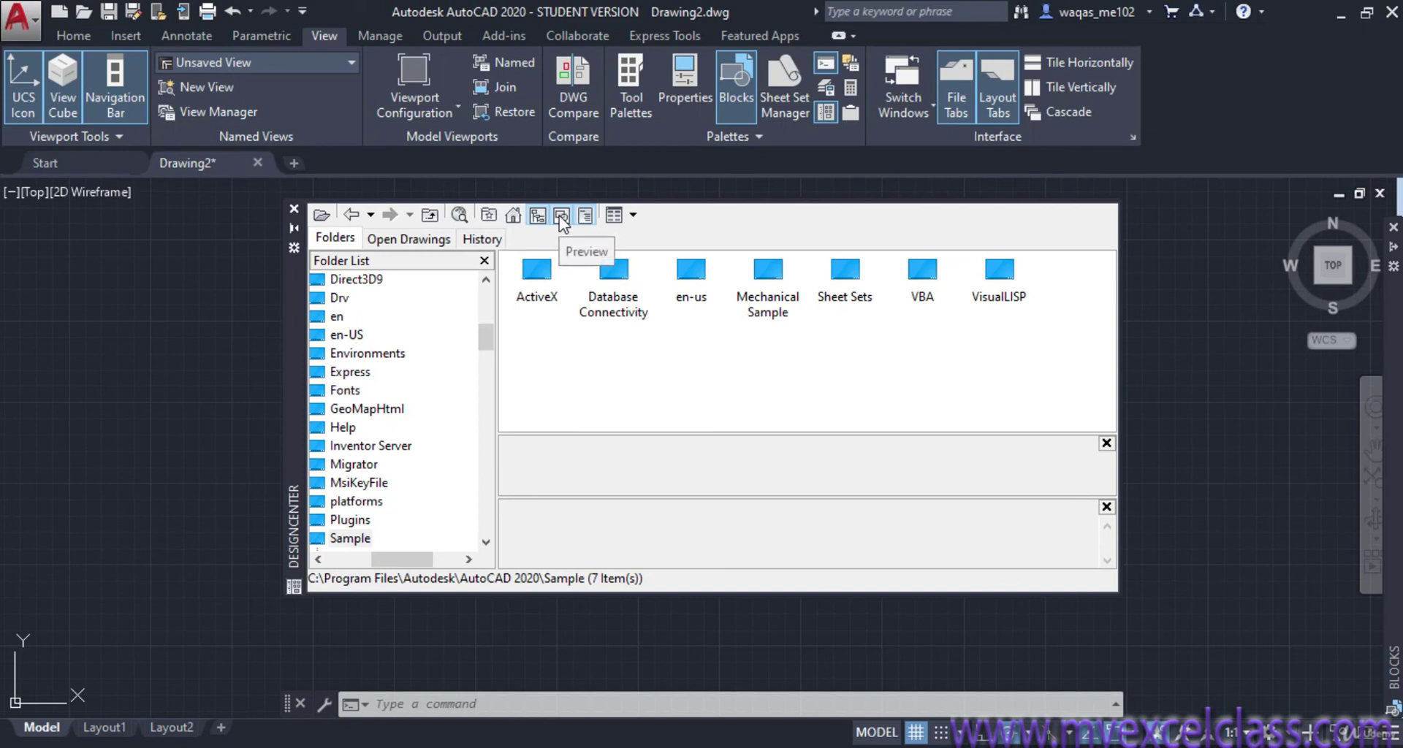
left_click(560, 218)
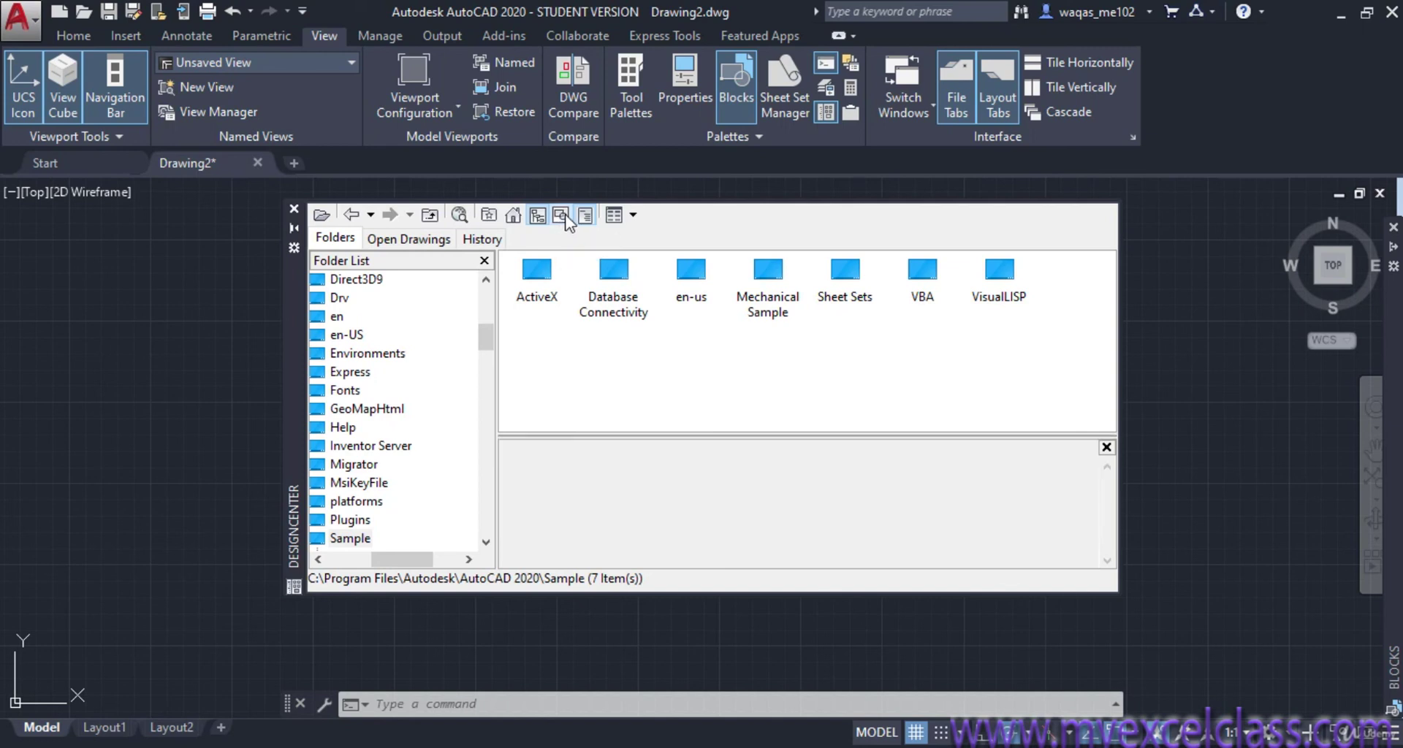
left_click(582, 217)
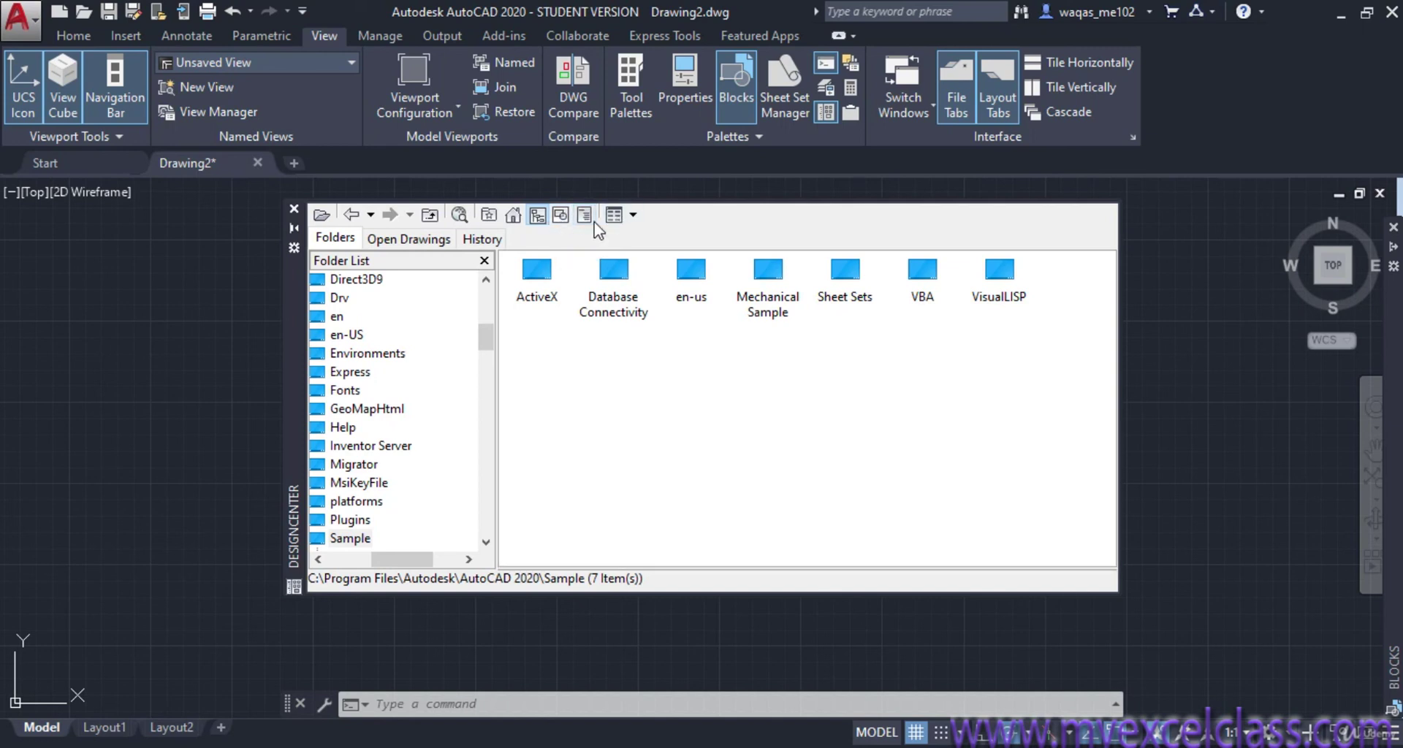
- Try small and large icons for the Sample folder's contents, and set the display to List
left_click(633, 216)
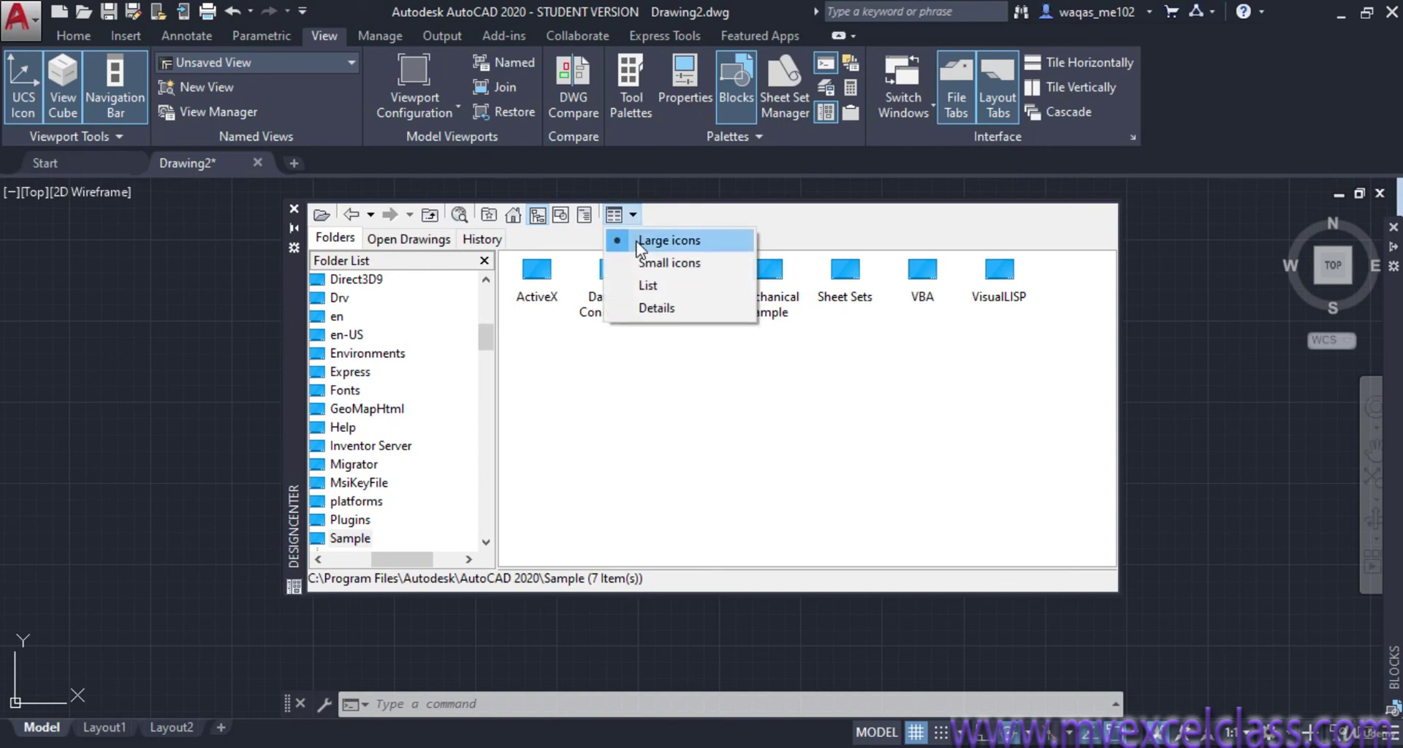
left_click(652, 264)
left_click(633, 215)
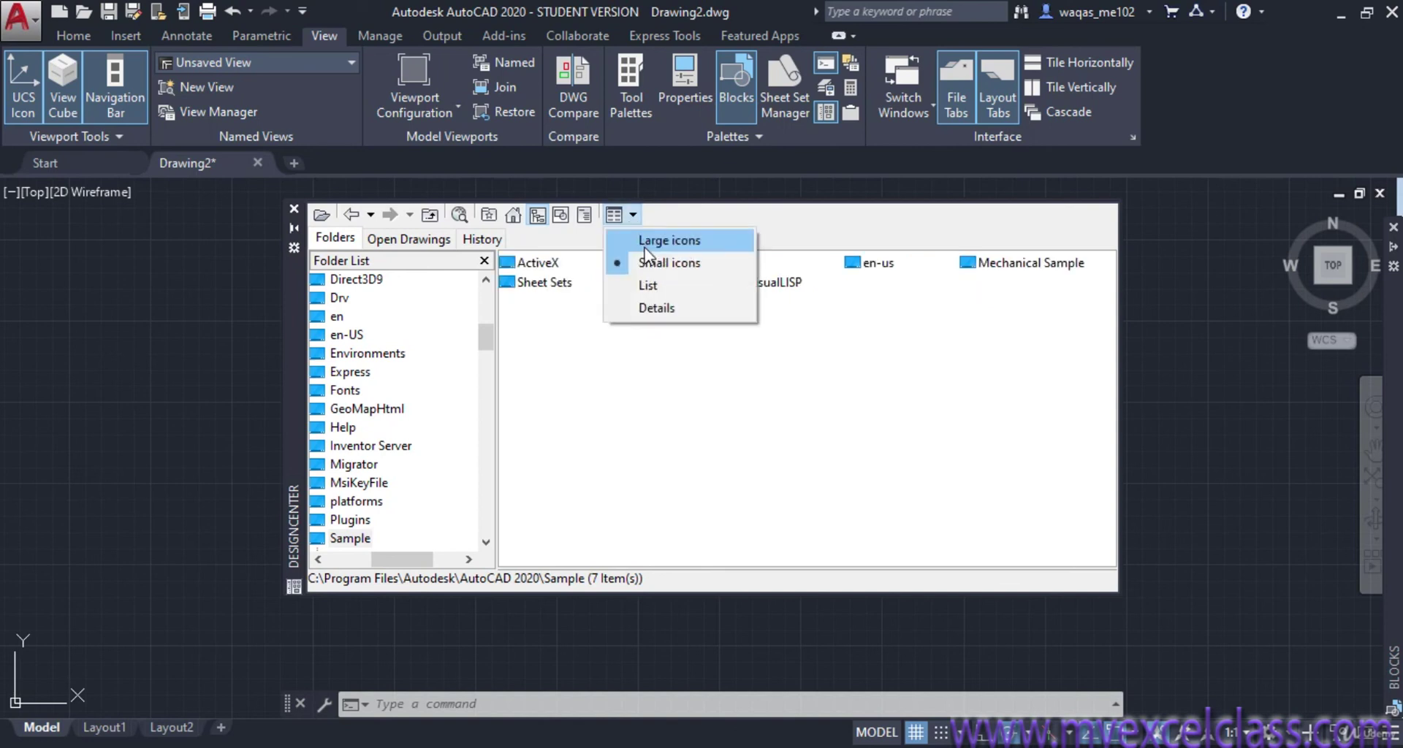
left_click(647, 241)
left_click(633, 215)
left_click(653, 287)
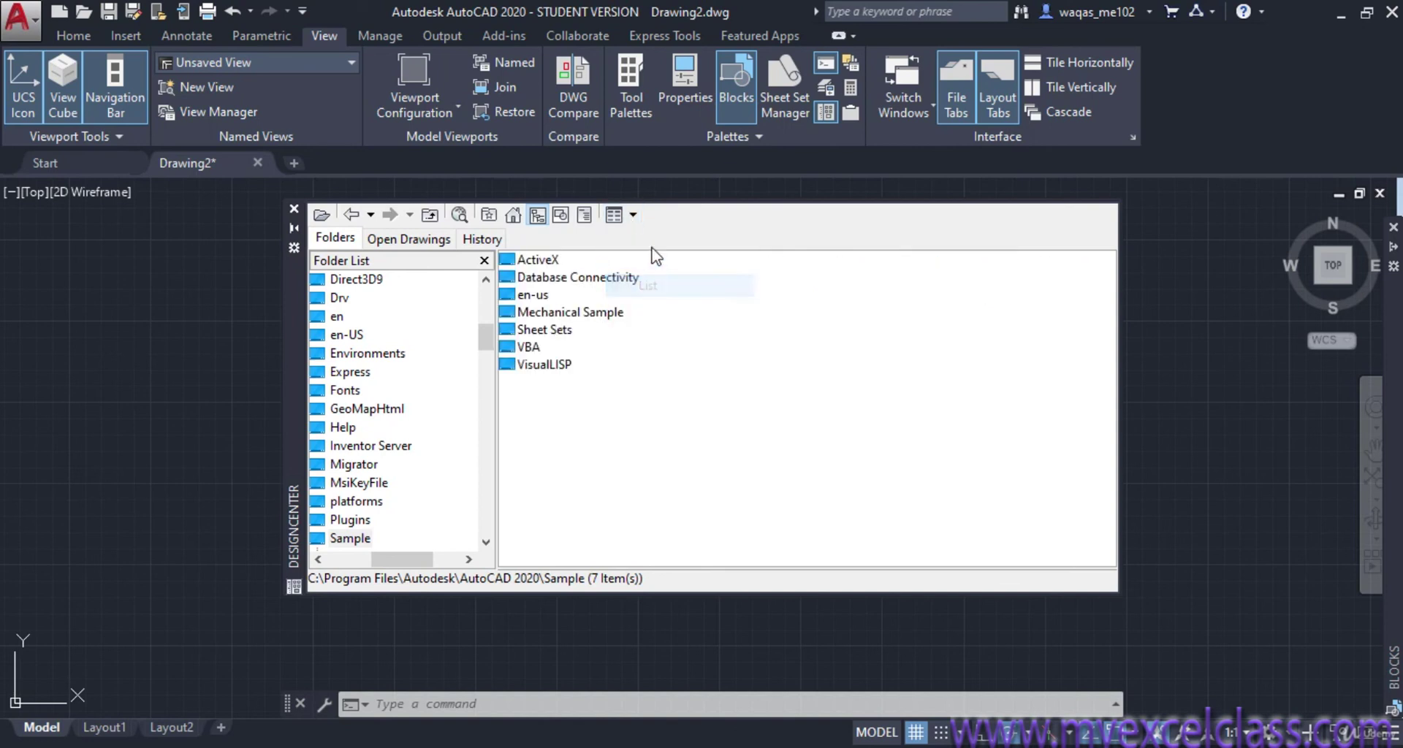
left_click(635, 215)
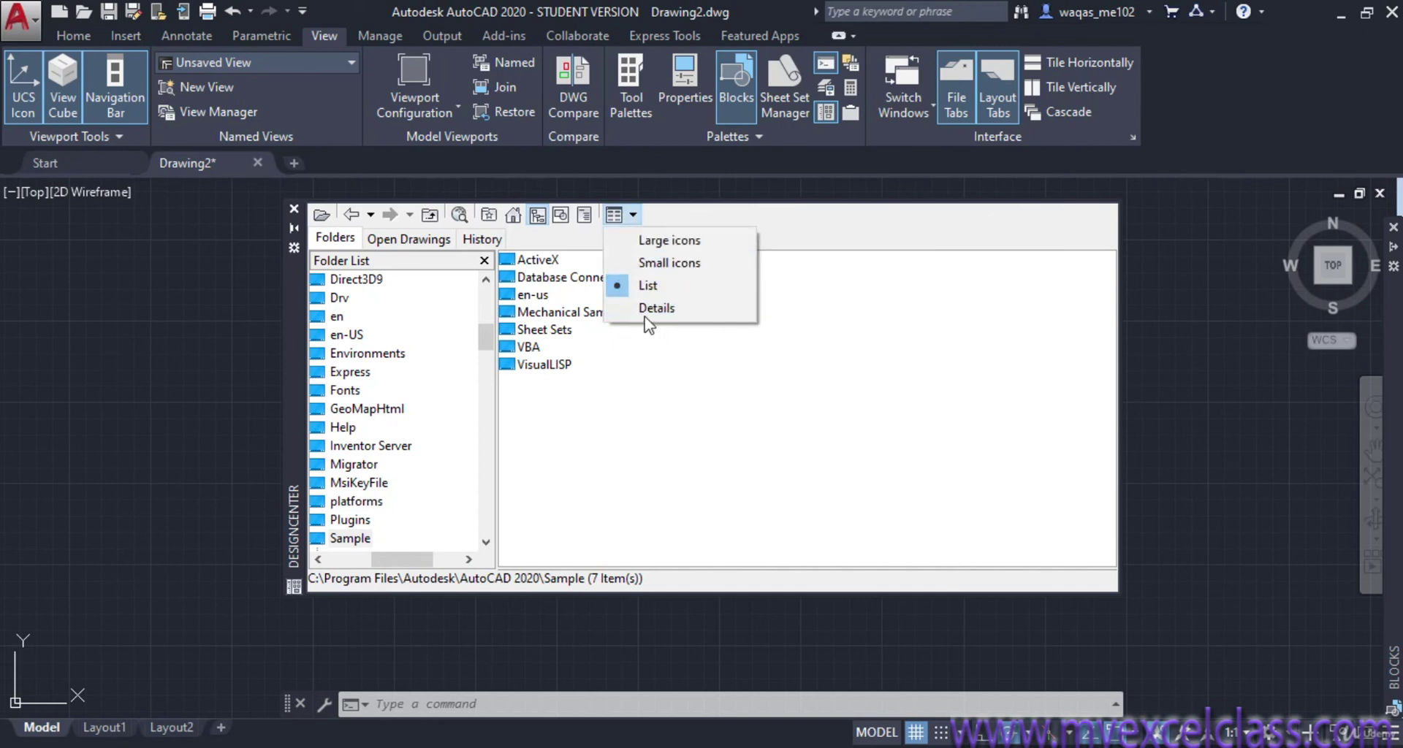
left_click(720, 514)
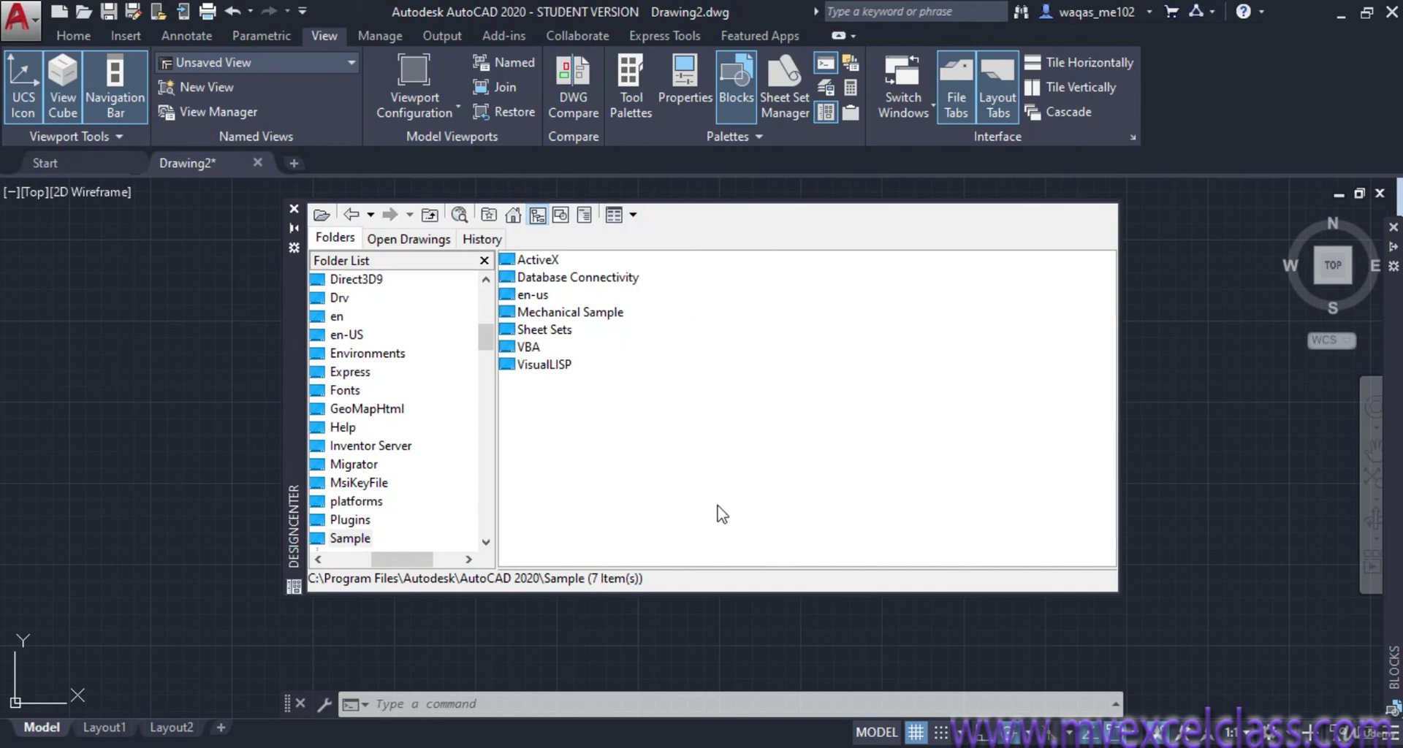